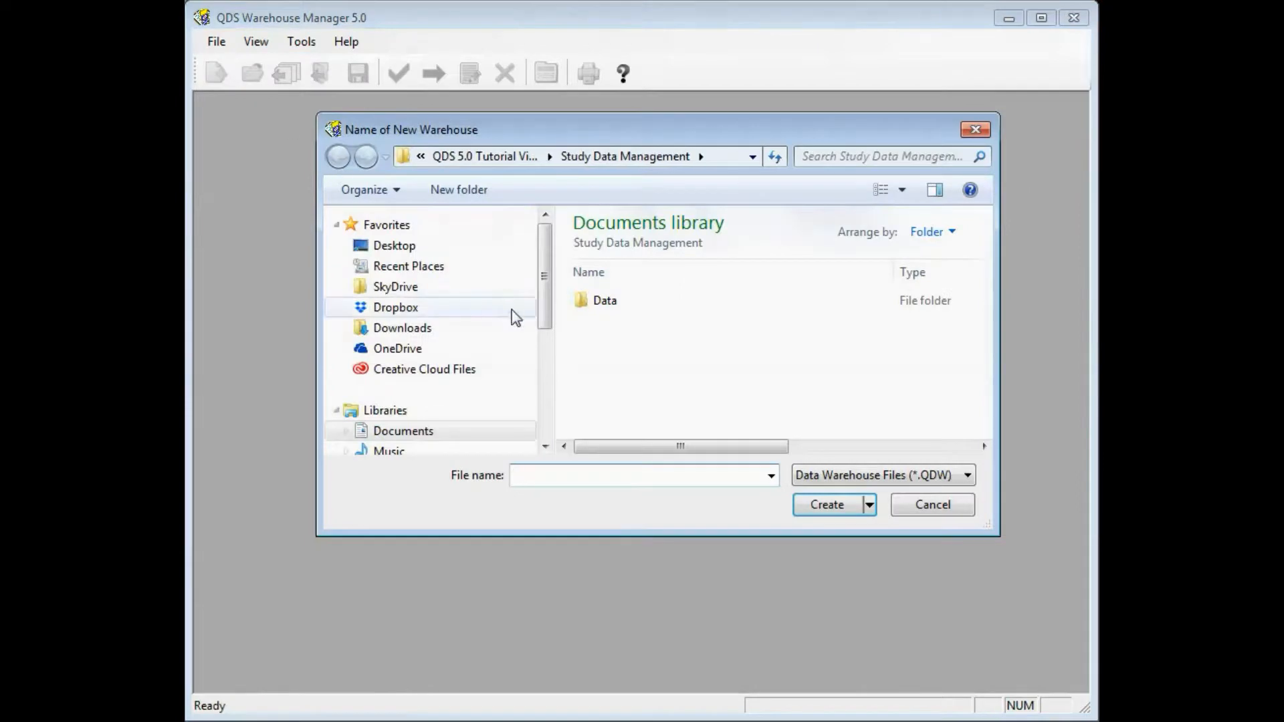
- Create a new warehouse file named study in the Study Data Management folder and reposition its window
{"action": "type", "text": "suty"}
{"action": "key", "text": "BackSpace"}
{"action": "key", "text": "BackSpace"}
{"action": "key", "text": "BackSpace"}
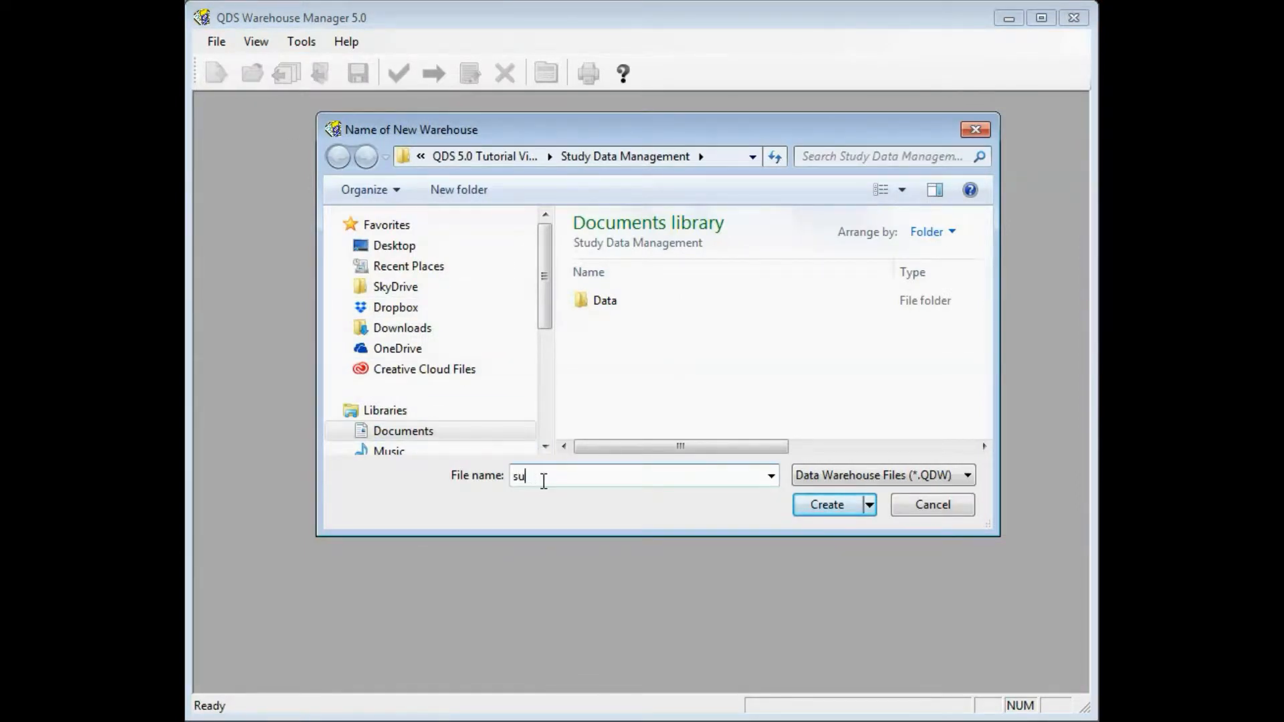
{"action": "type", "text": "tudy"}
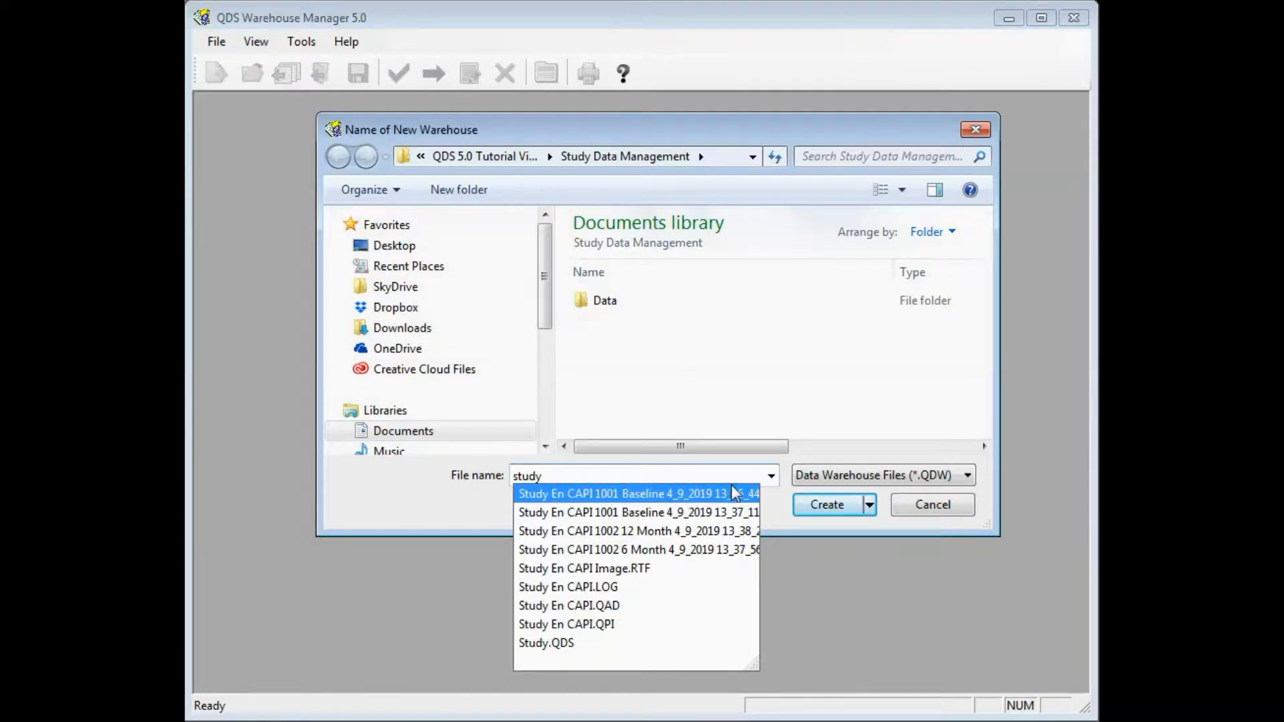
{"action": "left_click", "coordinate": [844, 505]}
{"action": "left_click_drag", "start_coordinate": [798, 262], "coordinate": [731, 181]}
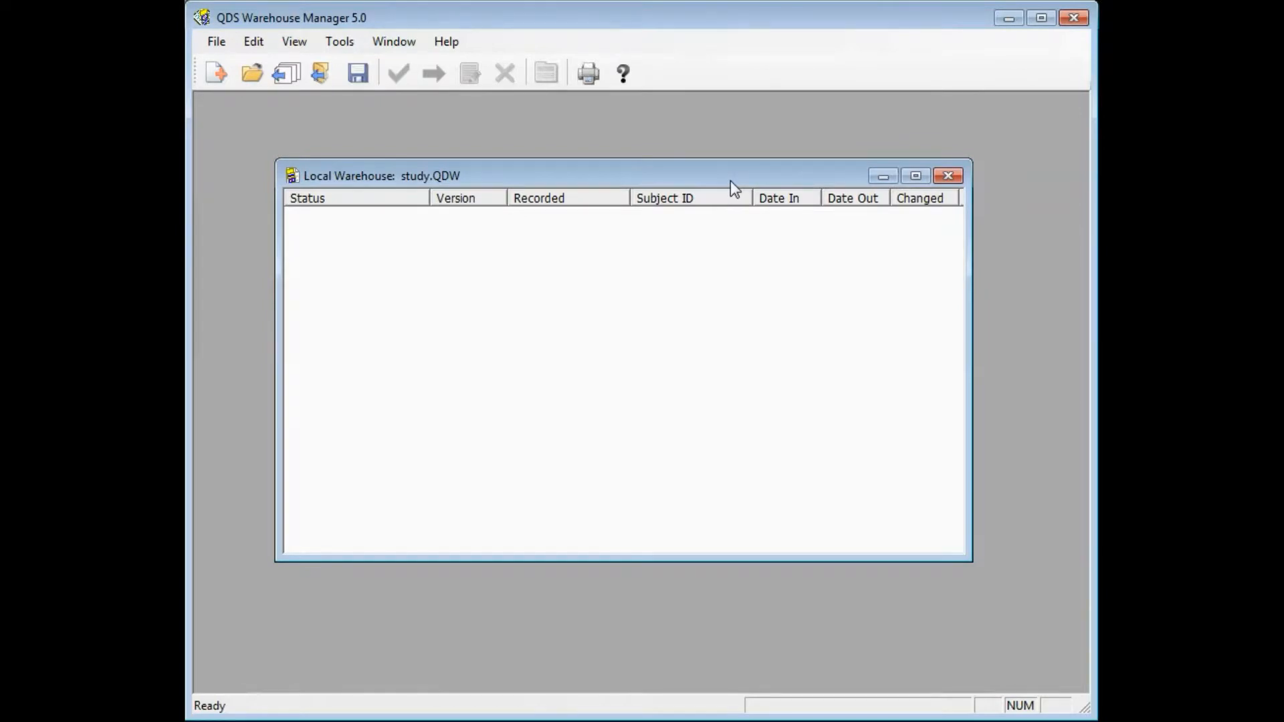
- Open the source data file Study En CAPI.QAD from the Study Data Management folder and reposition its window
{"action": "left_click", "coordinate": [220, 43]}
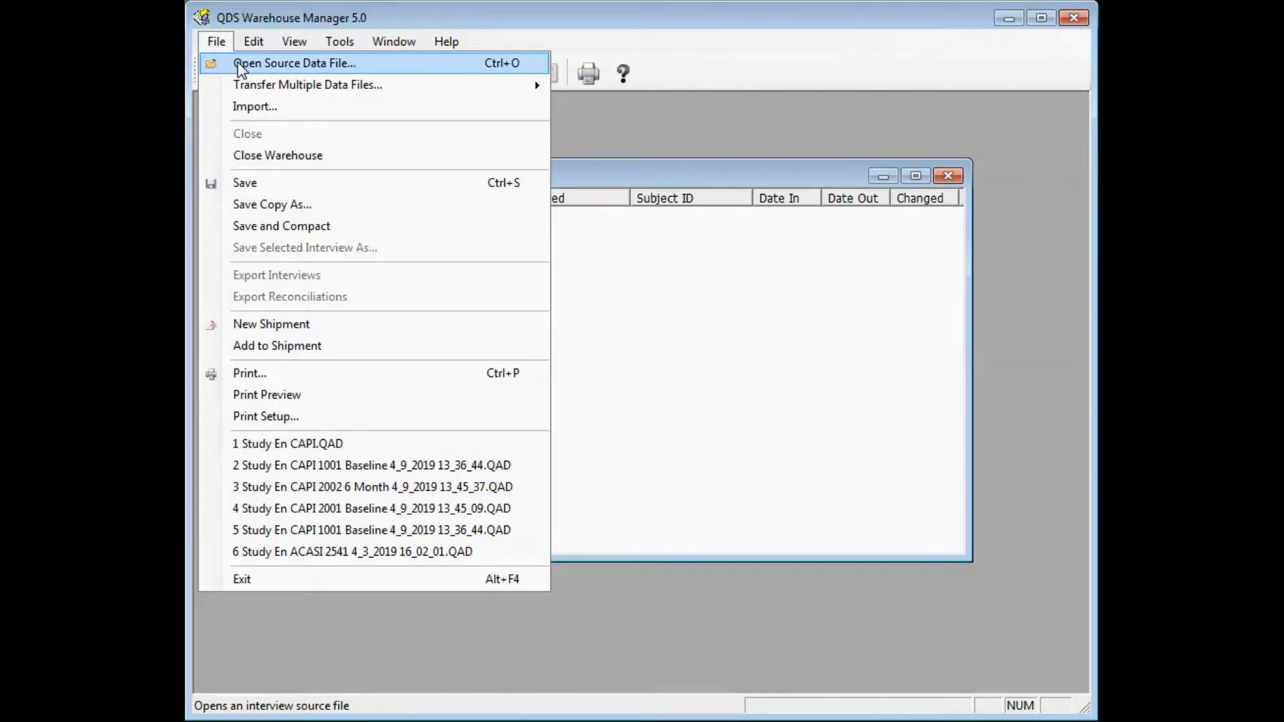
{"action": "left_click", "coordinate": [610, 147]}
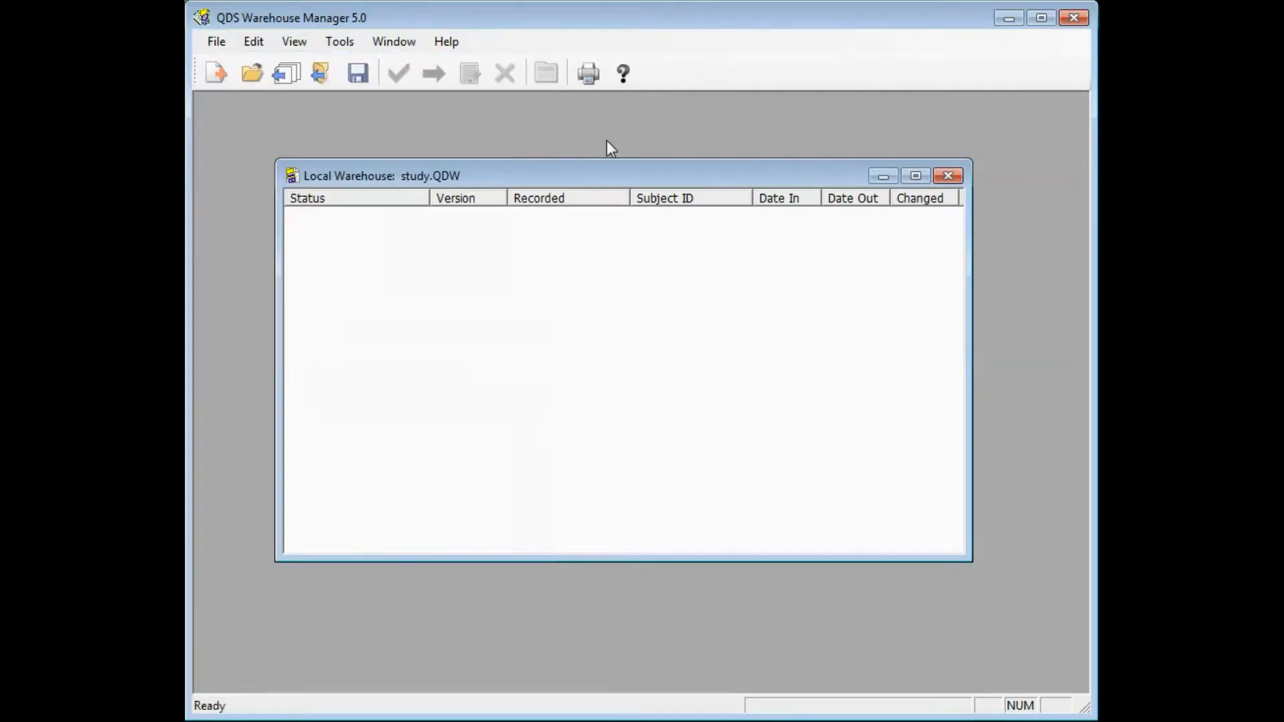
{"action": "left_click", "coordinate": [248, 77]}
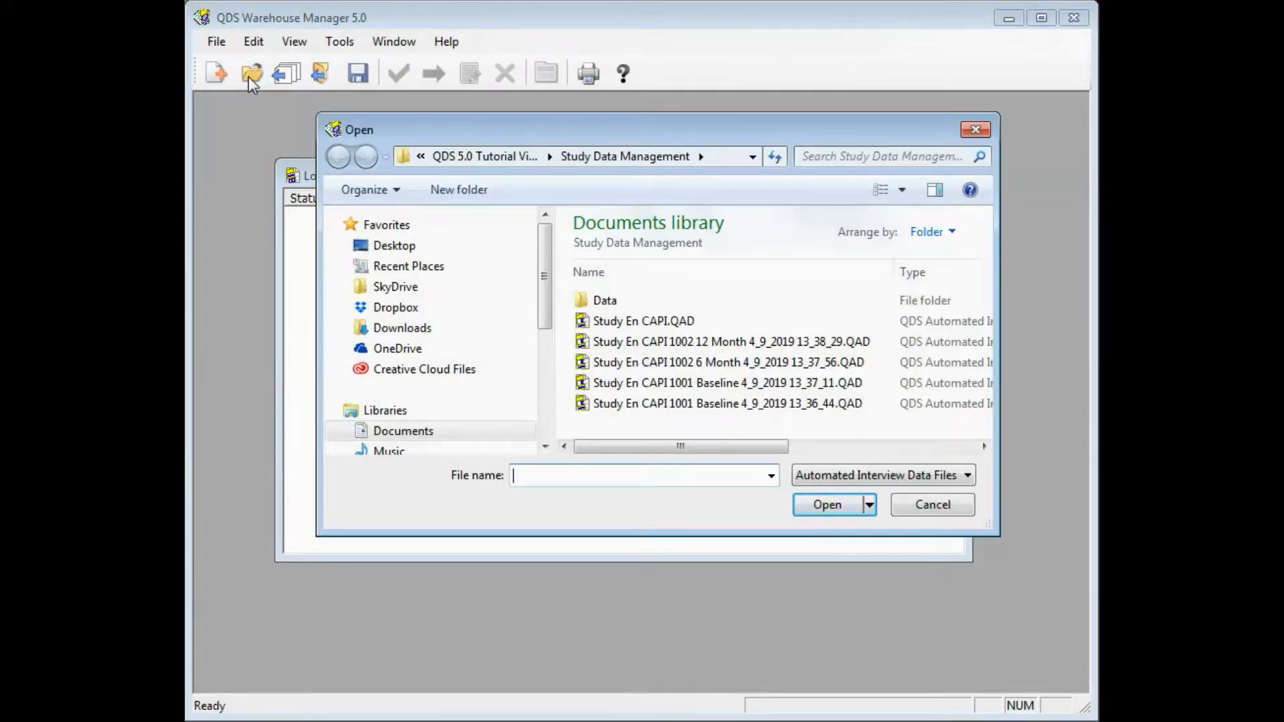
{"action": "left_click", "coordinate": [969, 475]}
{"action": "left_click", "coordinate": [973, 491]}
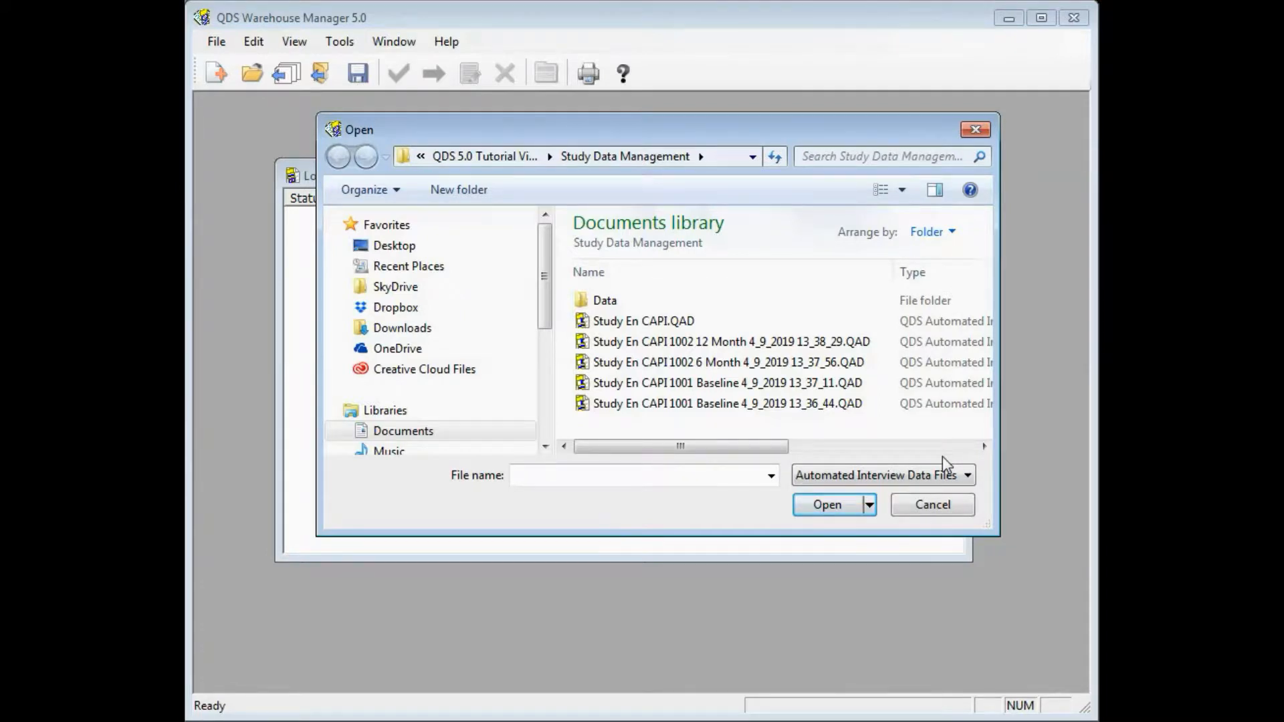
{"action": "left_click", "coordinate": [705, 319]}
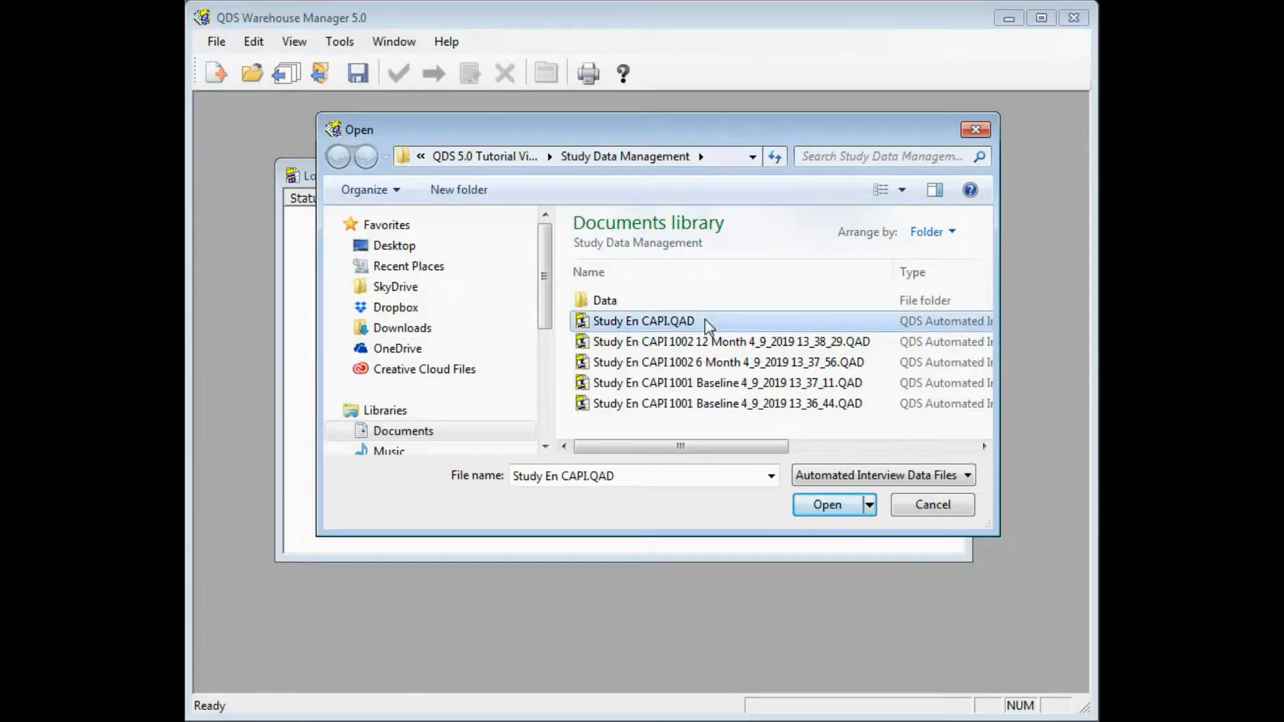
{"action": "left_click", "coordinate": [834, 509]}
{"action": "left_click_drag", "start_coordinate": [741, 285], "coordinate": [737, 266]}
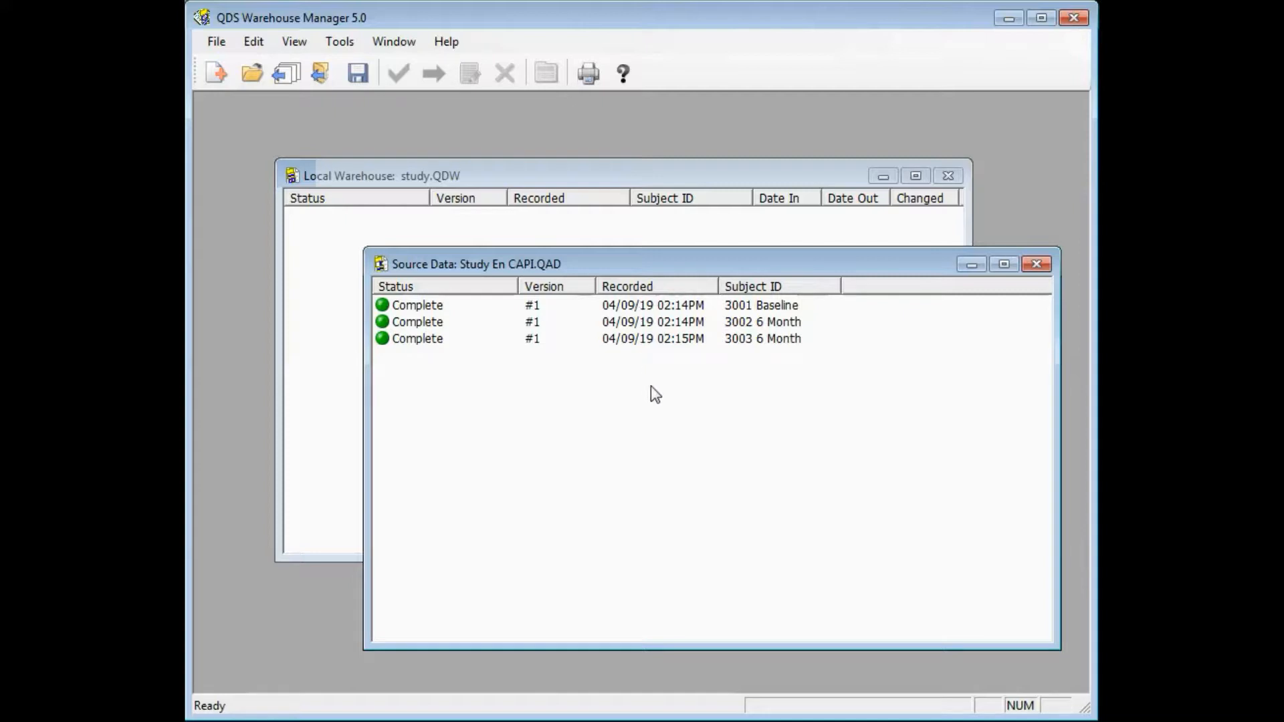
- Copy the 3002 6 Month and 3003 6 Month interviews from the source data into the local warehouse
{"action": "left_click", "coordinate": [255, 42]}
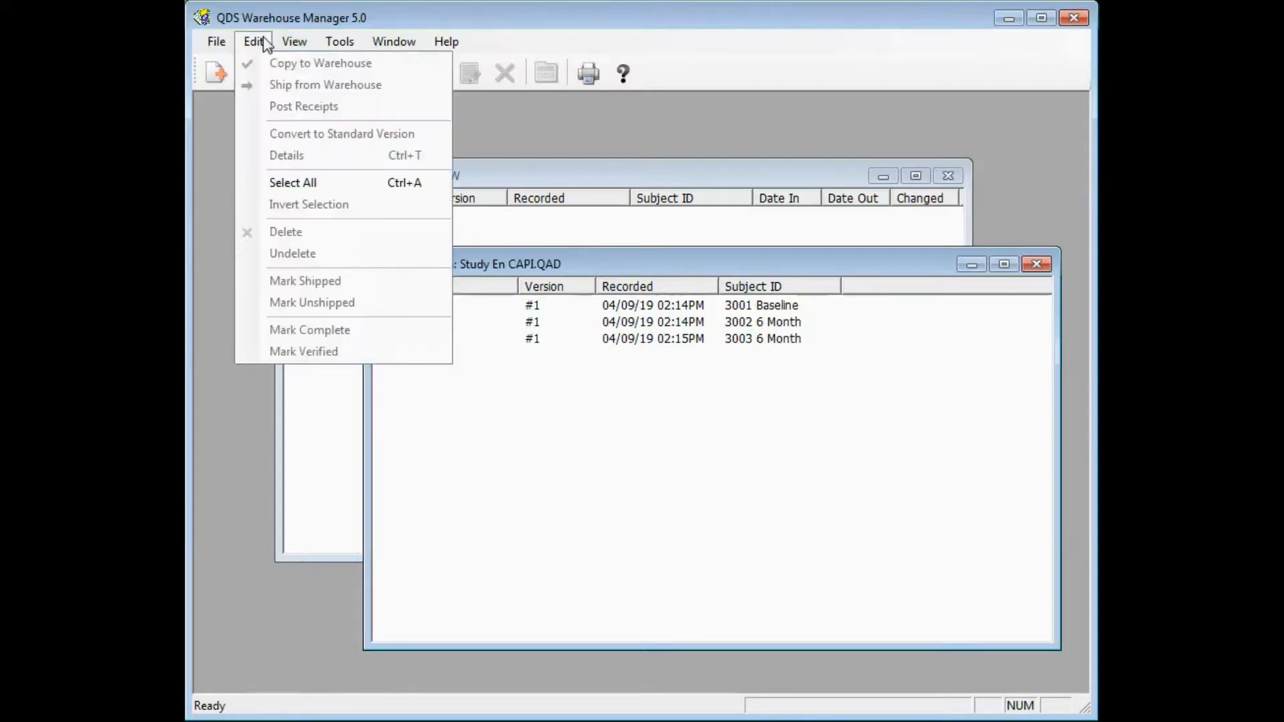
{"action": "left_click", "coordinate": [313, 185]}
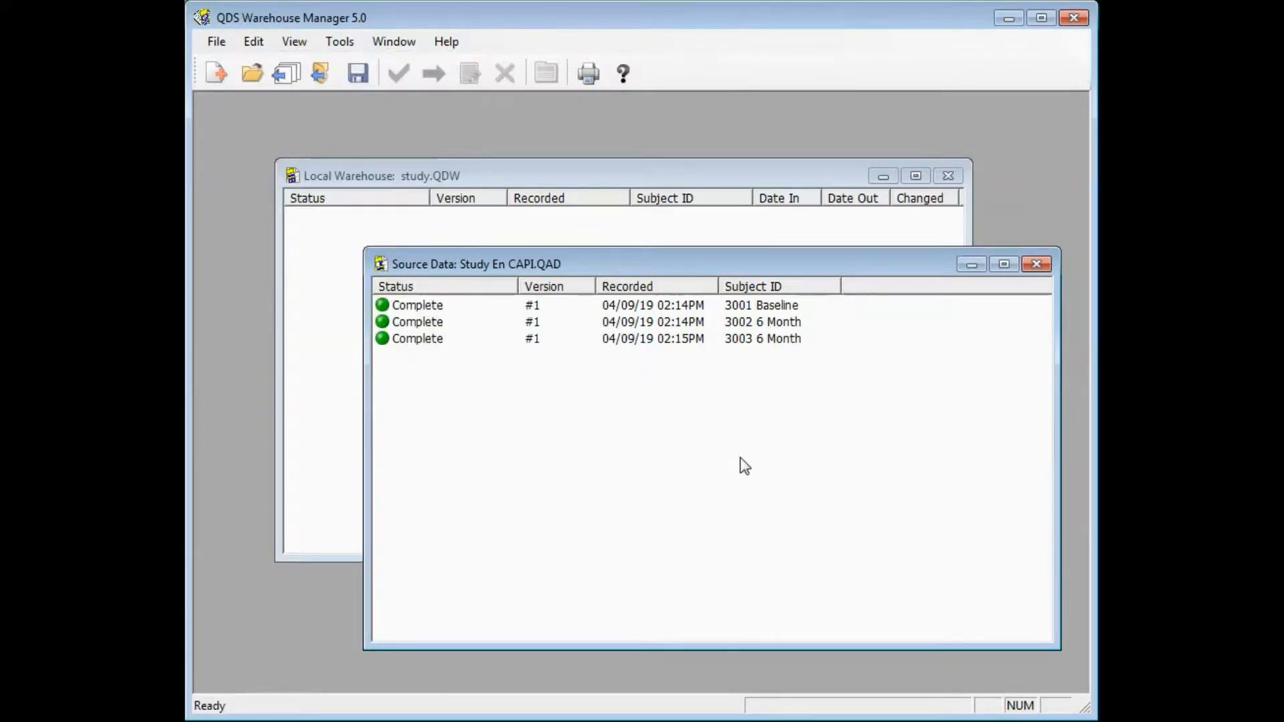
{"action": "left_click", "coordinate": [741, 303]}
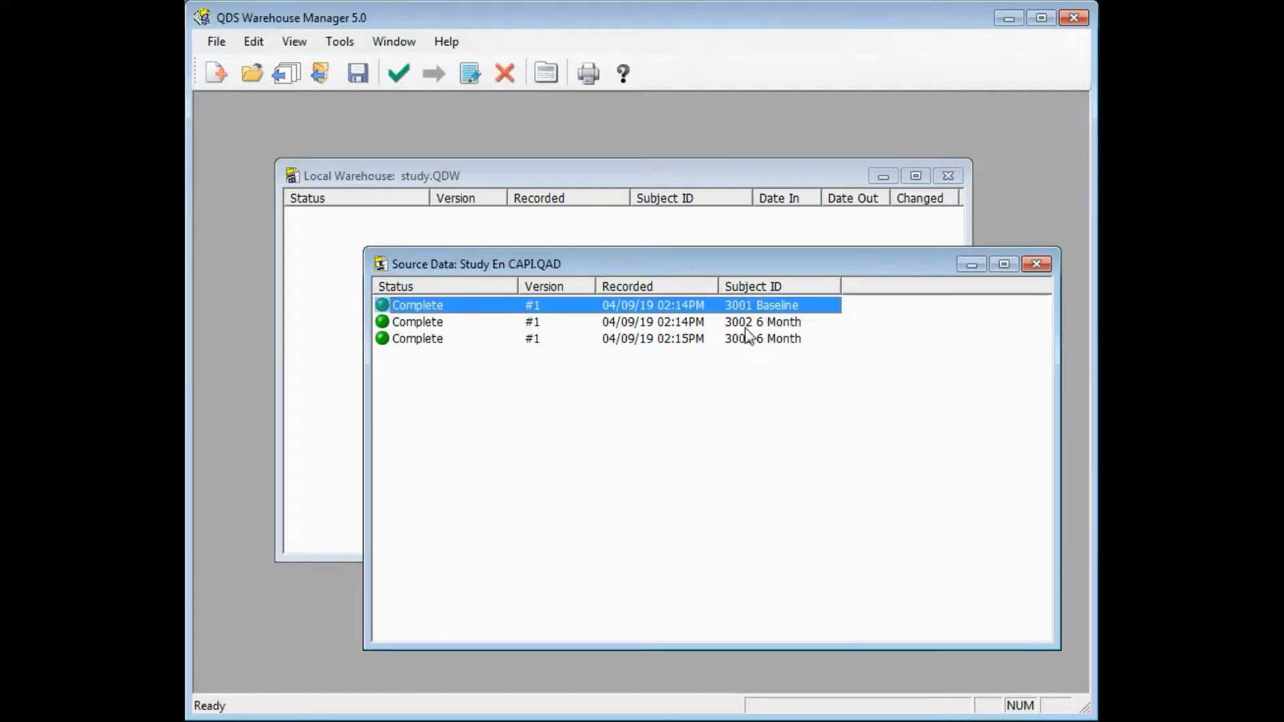
{"action": "left_click", "coordinate": [749, 324]}
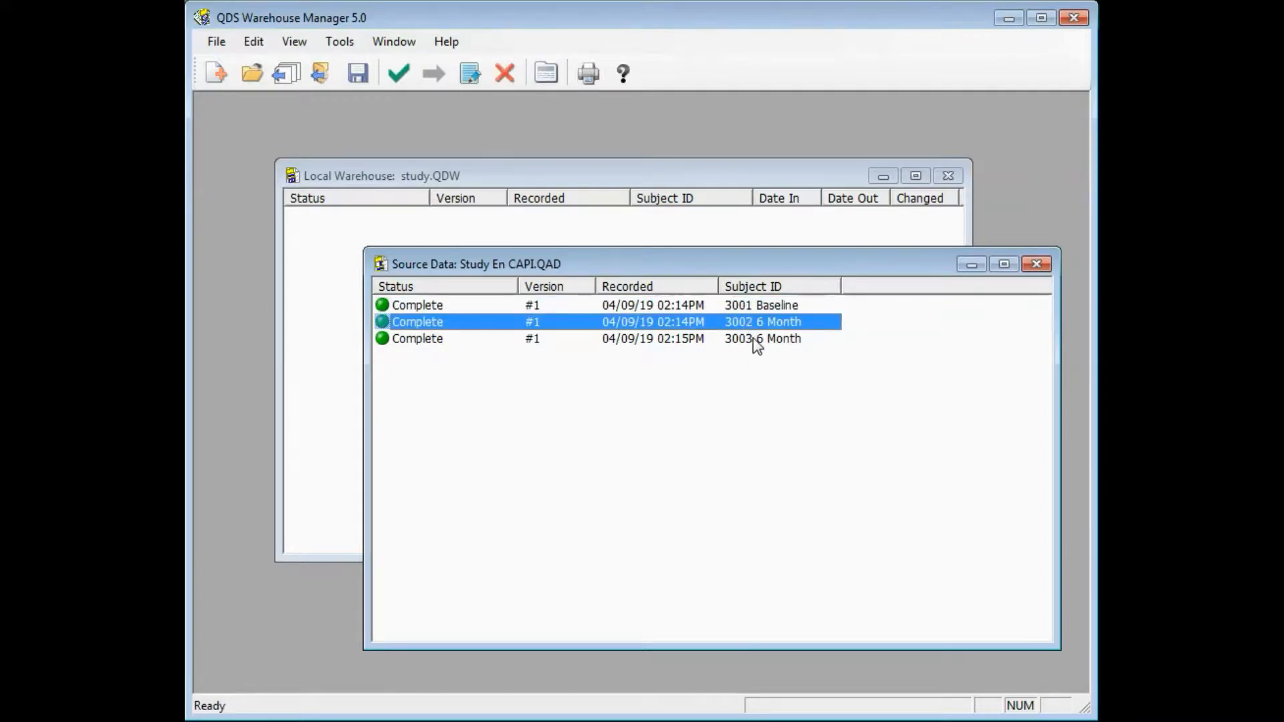
{"action": "left_click", "coordinate": [757, 341], "text": "shift"}
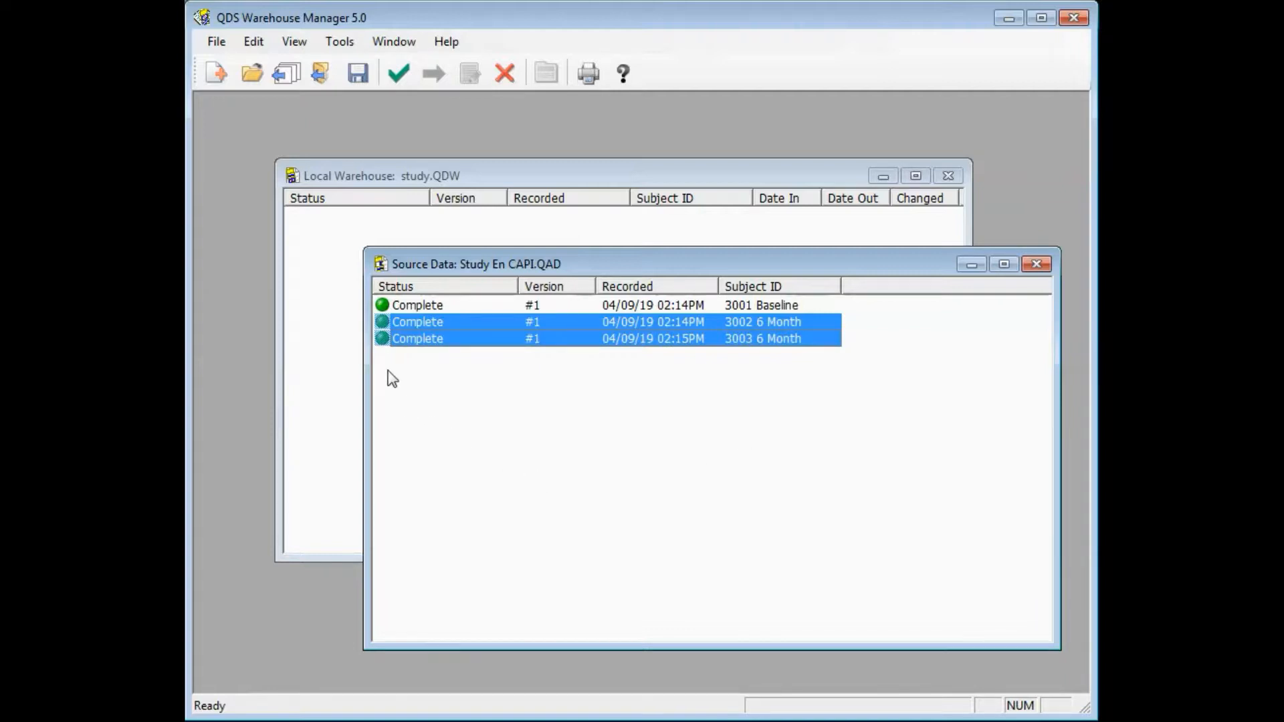
{"action": "left_click_drag", "start_coordinate": [365, 340], "coordinate": [328, 280]}
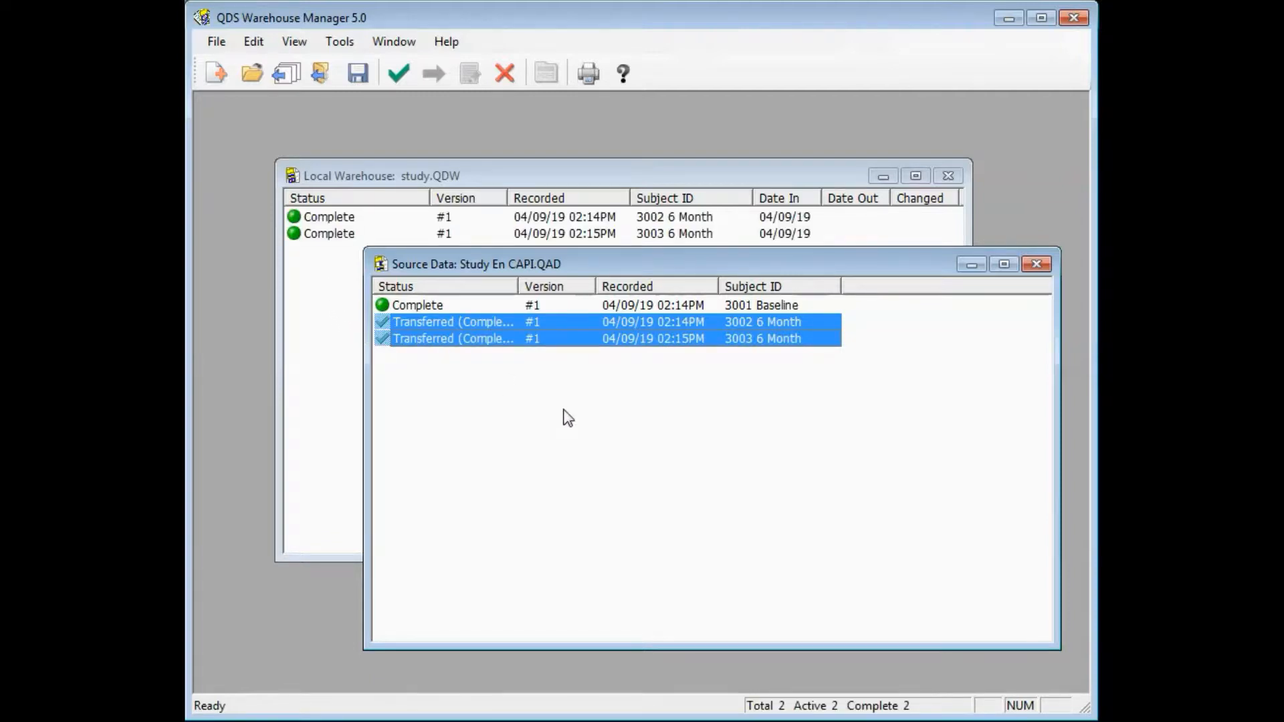
- Close the Study En CAPI.QAD source data file, saving its changes
{"action": "left_click", "coordinate": [715, 300]}
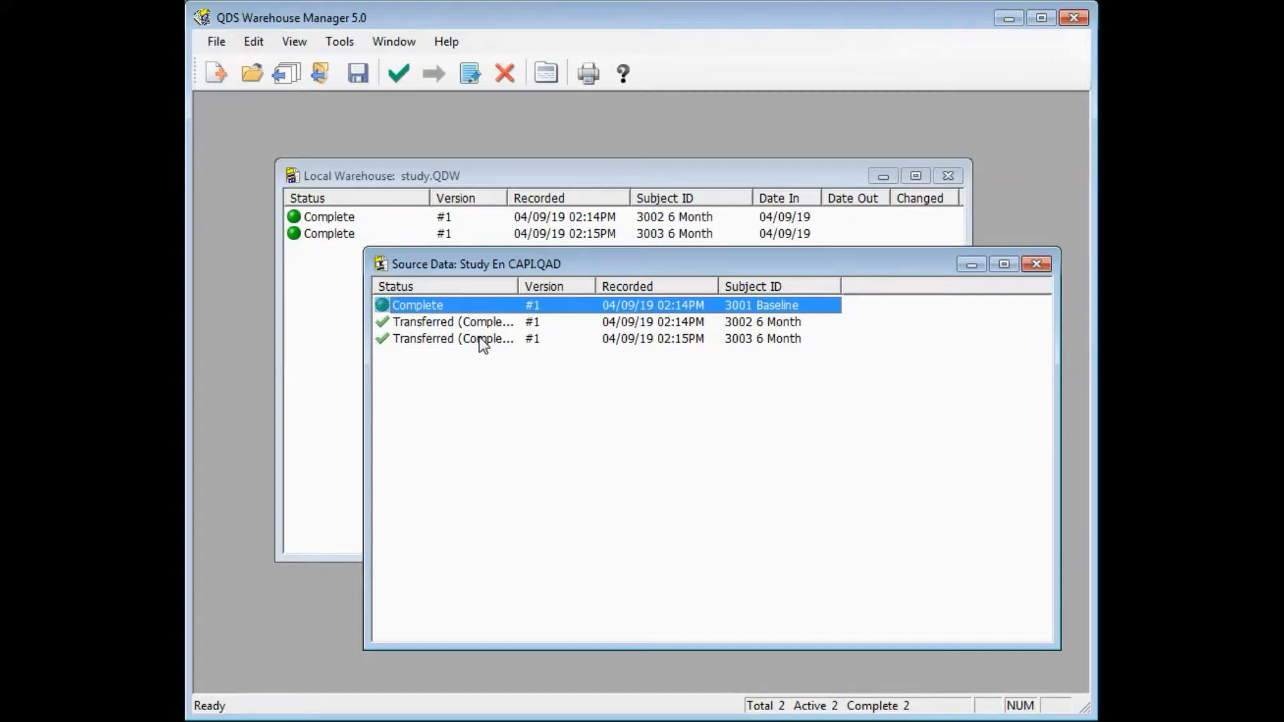
{"action": "left_click", "coordinate": [459, 174]}
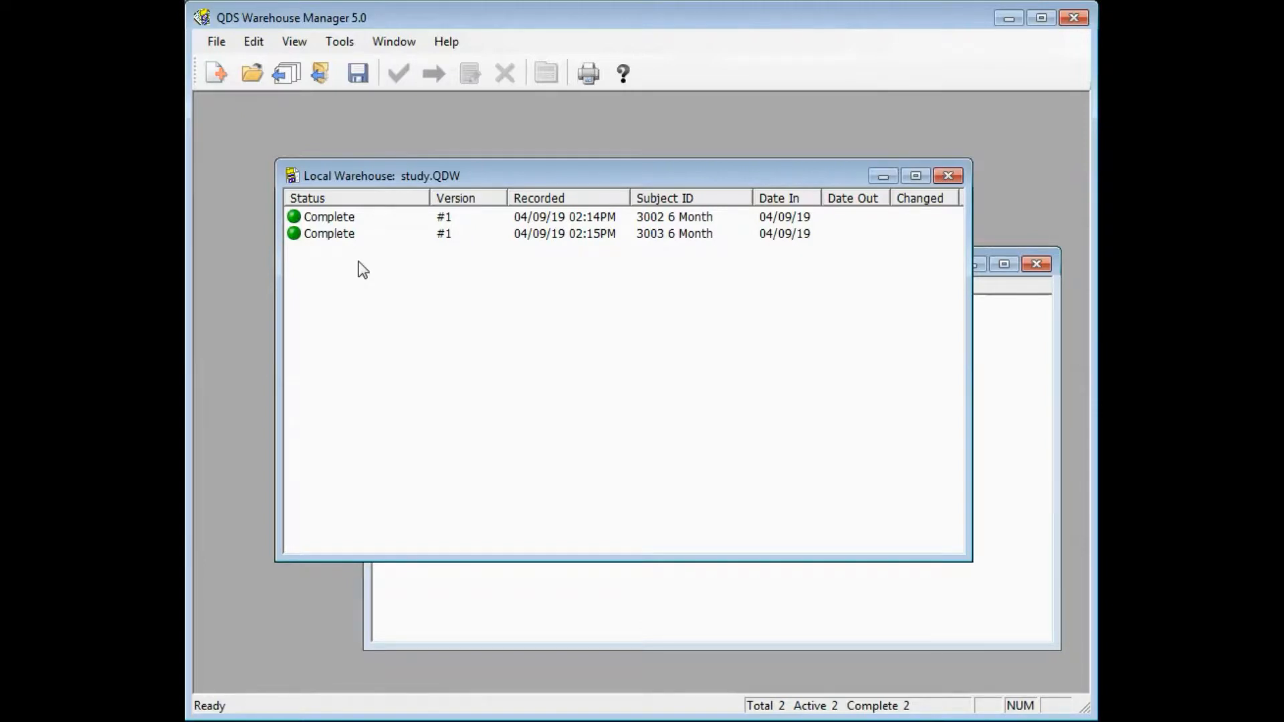
{"action": "left_click", "coordinate": [1032, 393]}
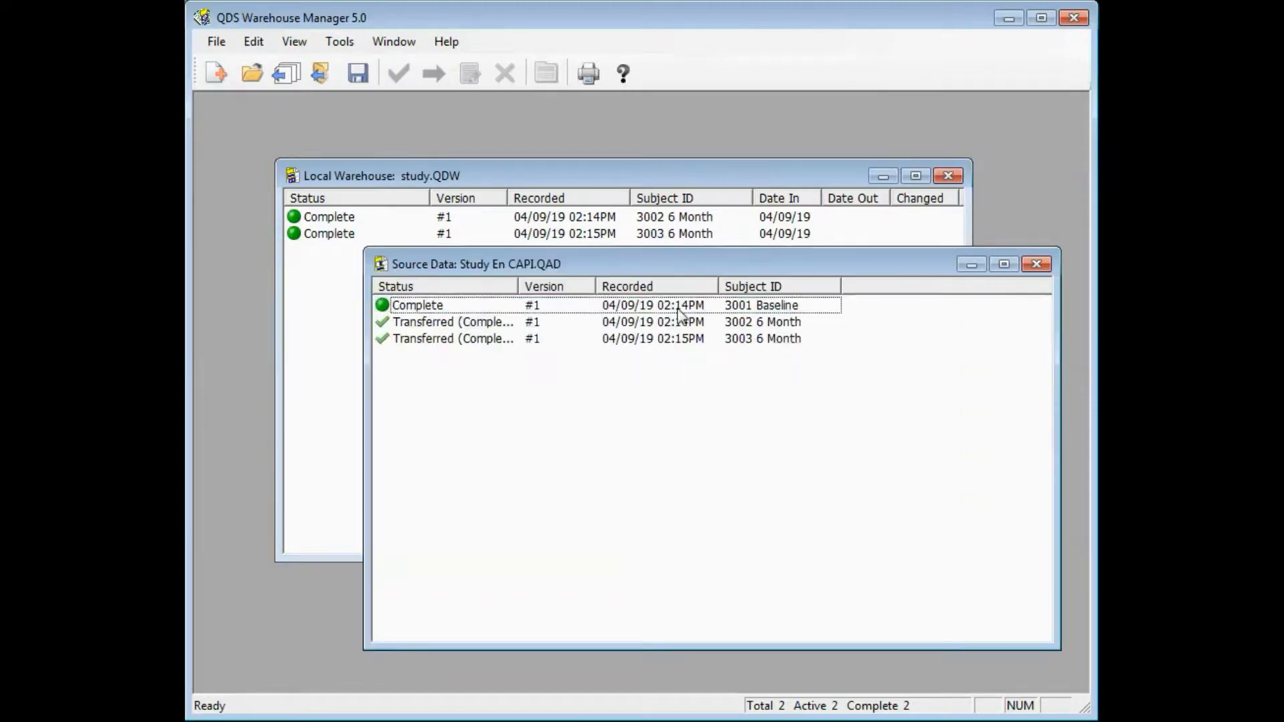
{"action": "left_click", "coordinate": [1036, 264]}
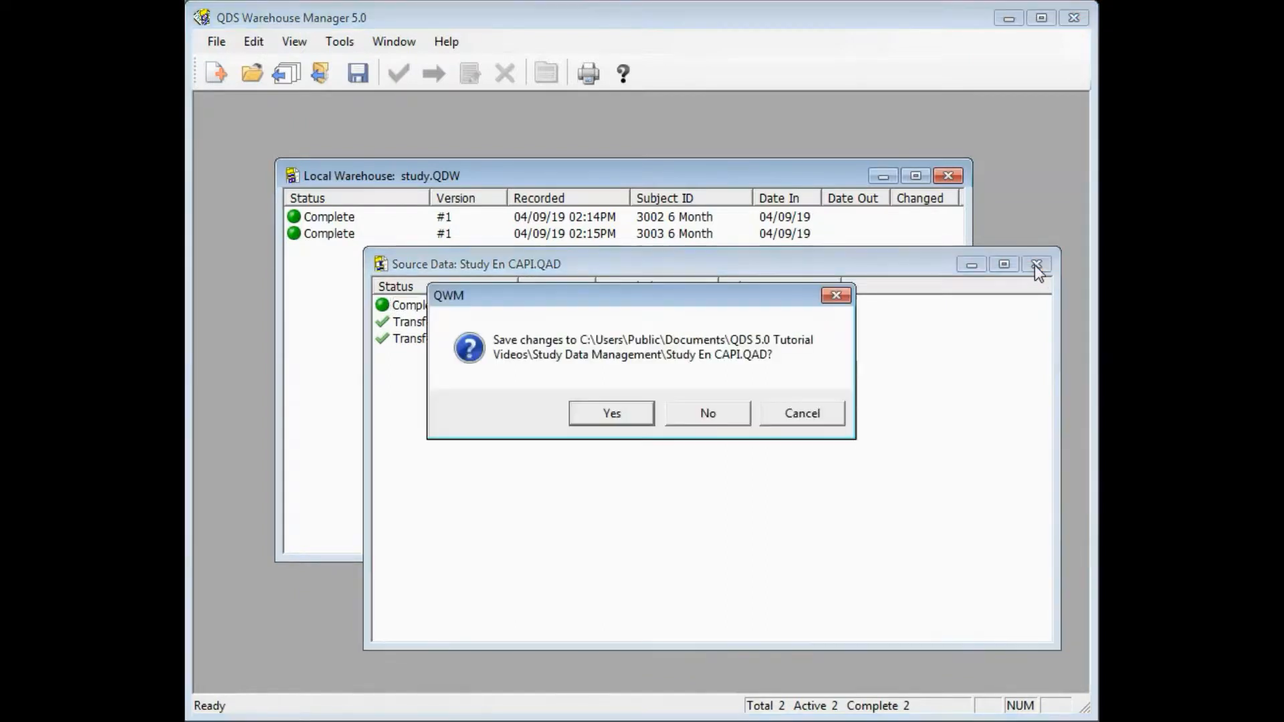
{"action": "left_click", "coordinate": [640, 427]}
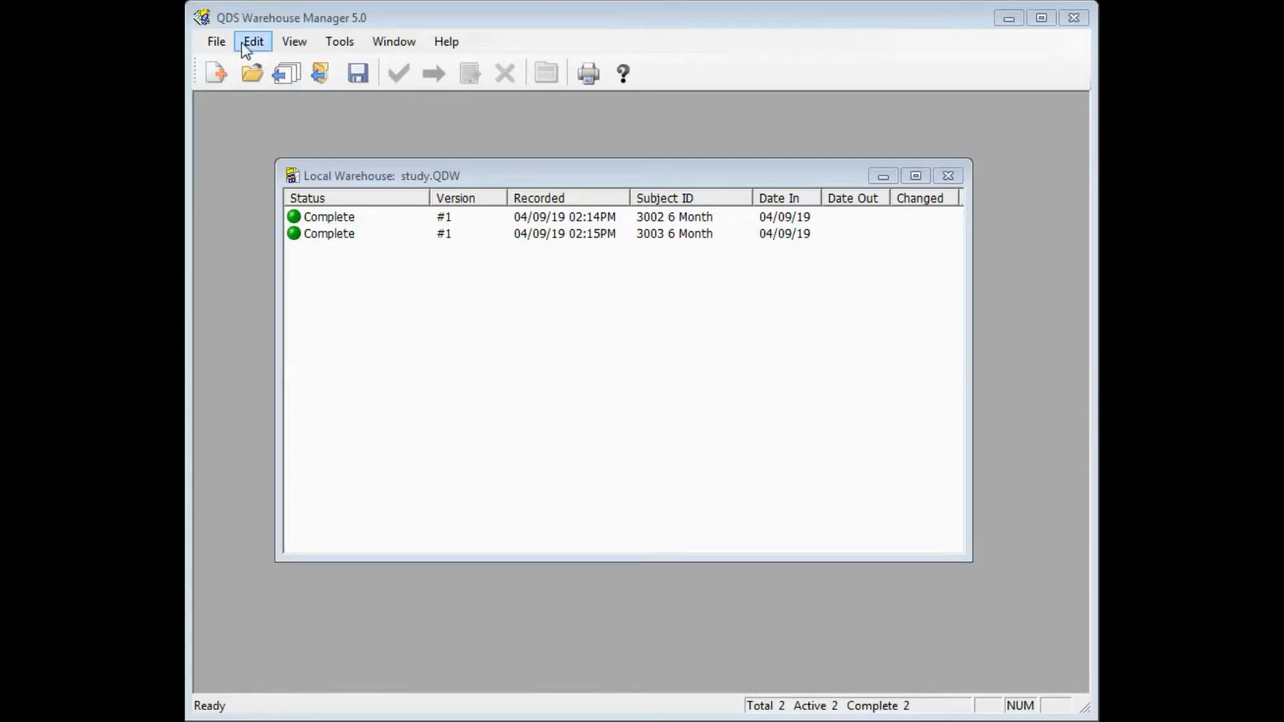
- Transfer the two 1001 Baseline files, the 1002 6 Month file and the 1002 12 Month file into the warehouse together
{"action": "left_click", "coordinate": [215, 42]}
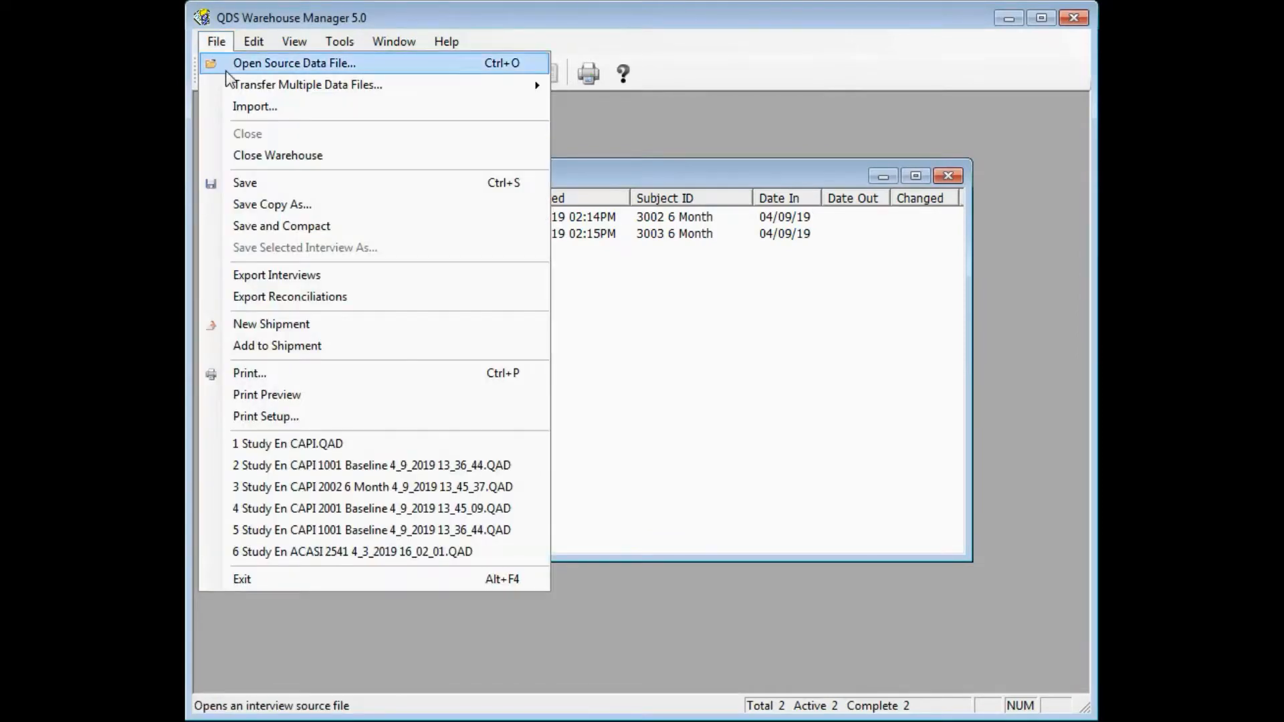
{"action": "mouse_move", "coordinate": [293, 91]}
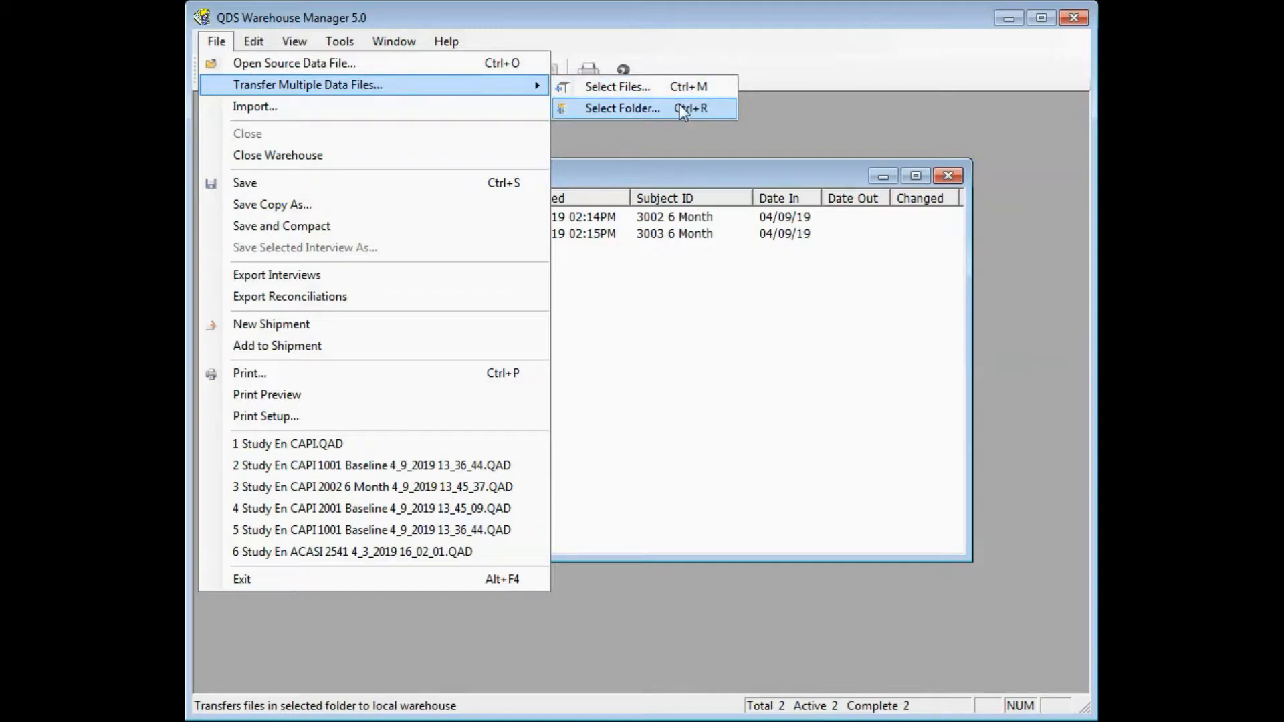
{"action": "left_click", "coordinate": [820, 108]}
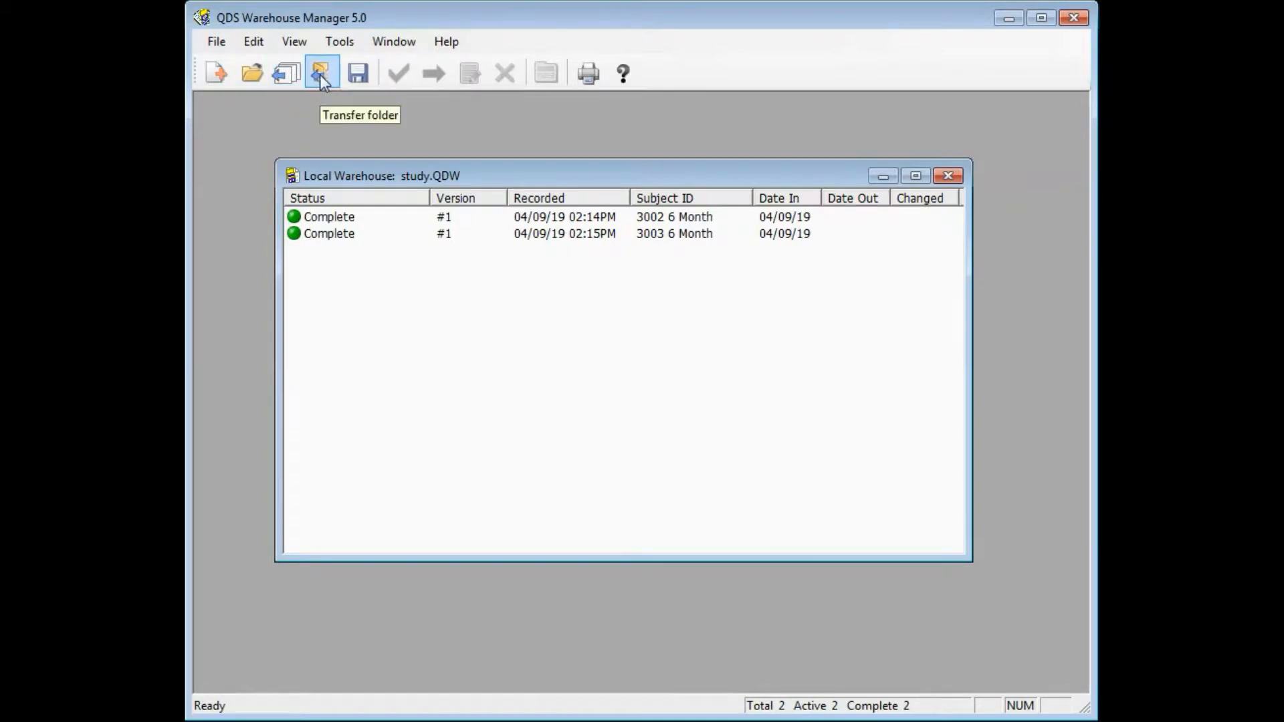
{"action": "left_click", "coordinate": [286, 75]}
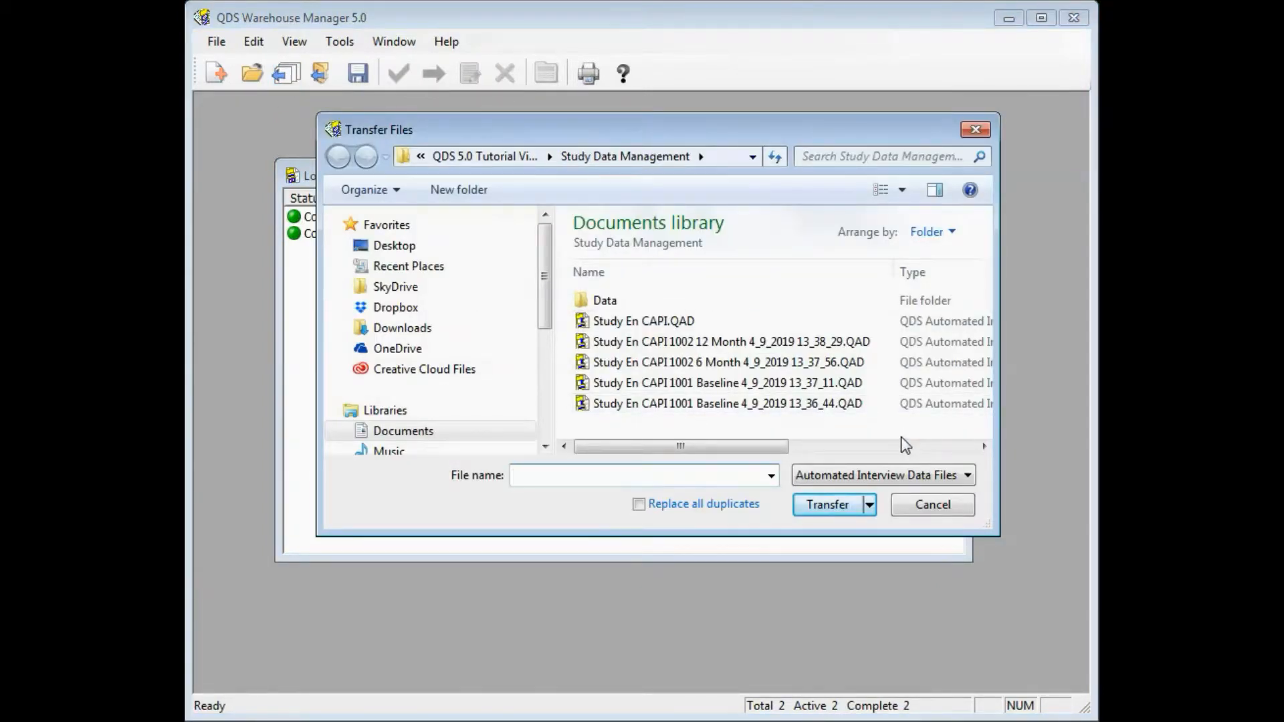
{"action": "left_click", "coordinate": [851, 342]}
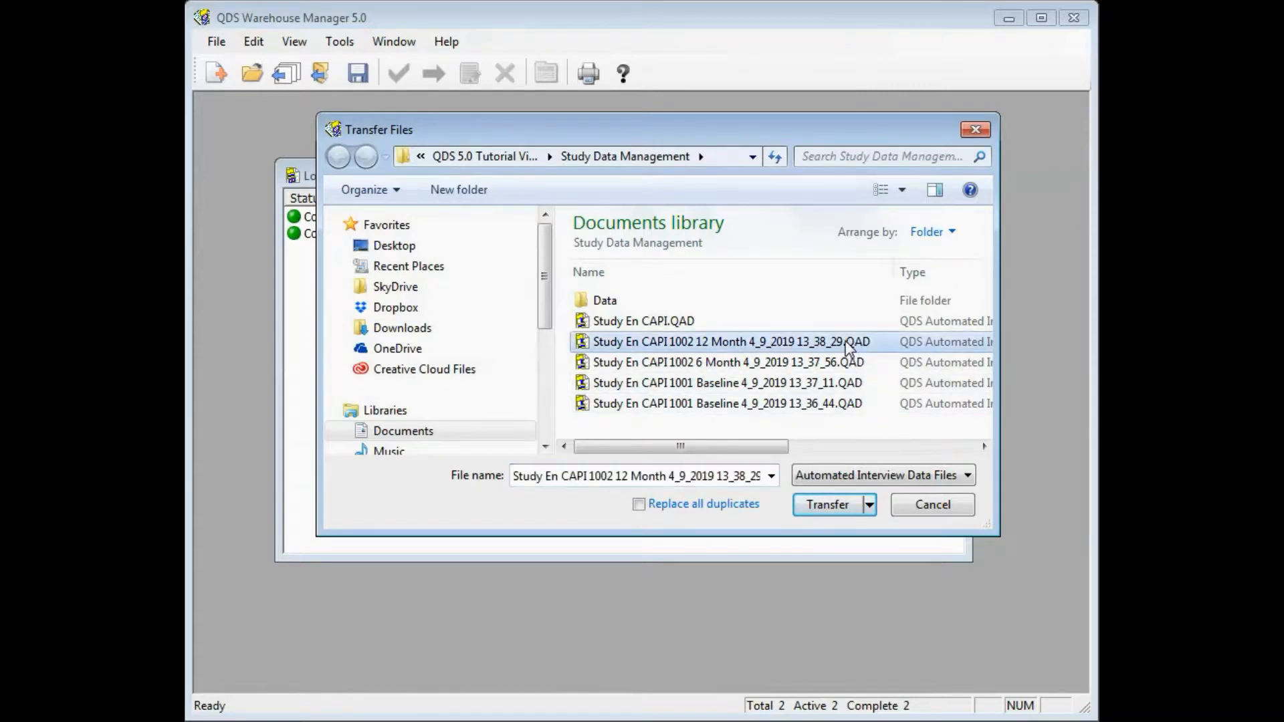
{"action": "left_click", "coordinate": [851, 363], "text": "ctrl"}
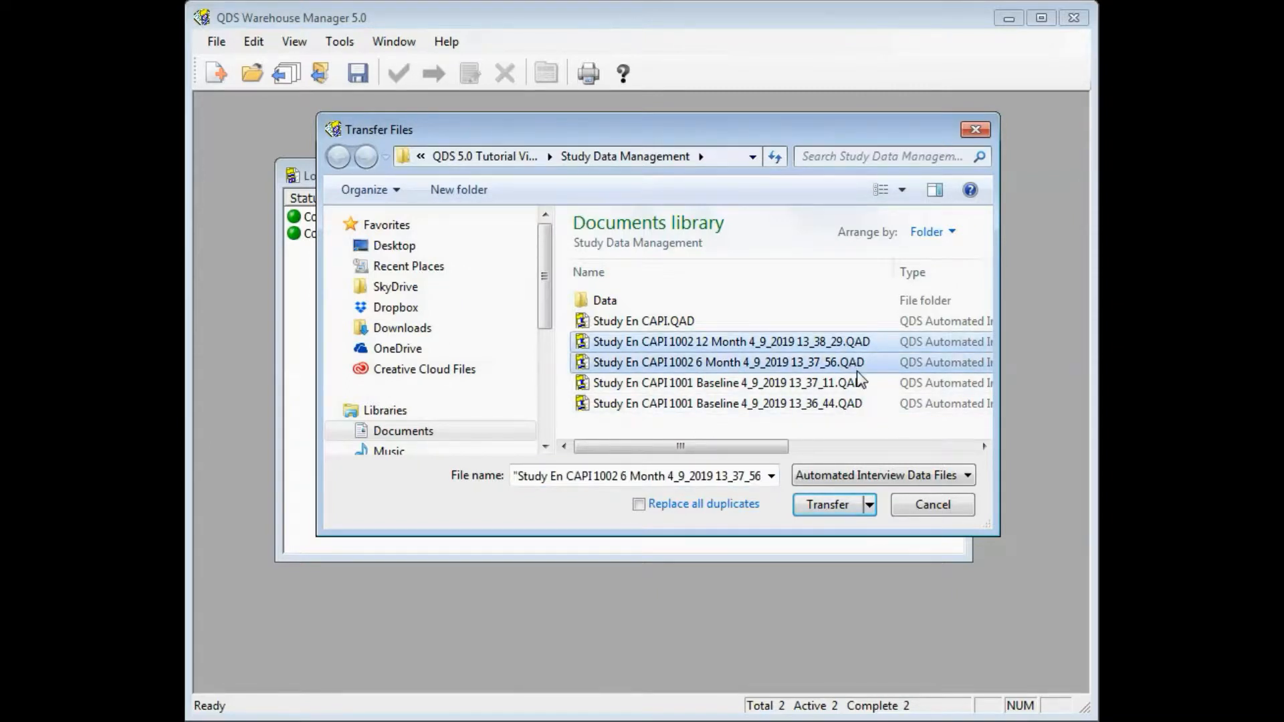
{"action": "left_click", "coordinate": [859, 384], "text": "ctrl"}
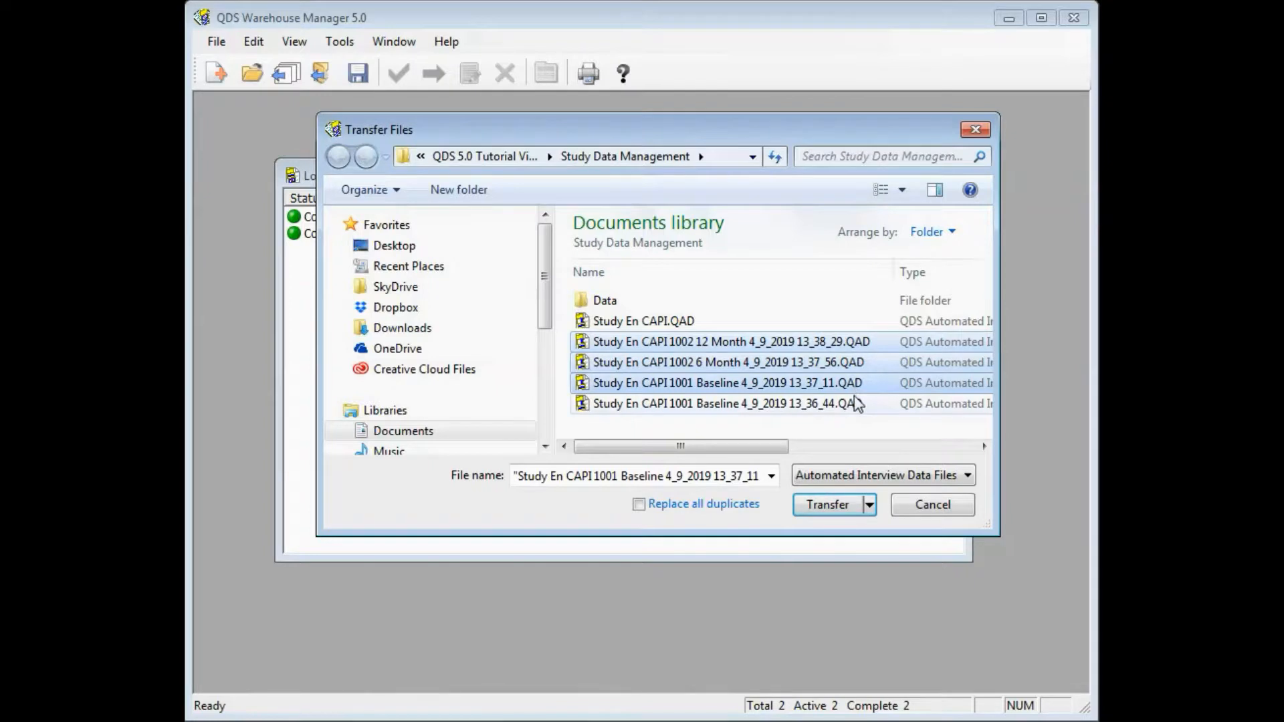
{"action": "left_click", "coordinate": [856, 403], "text": "ctrl"}
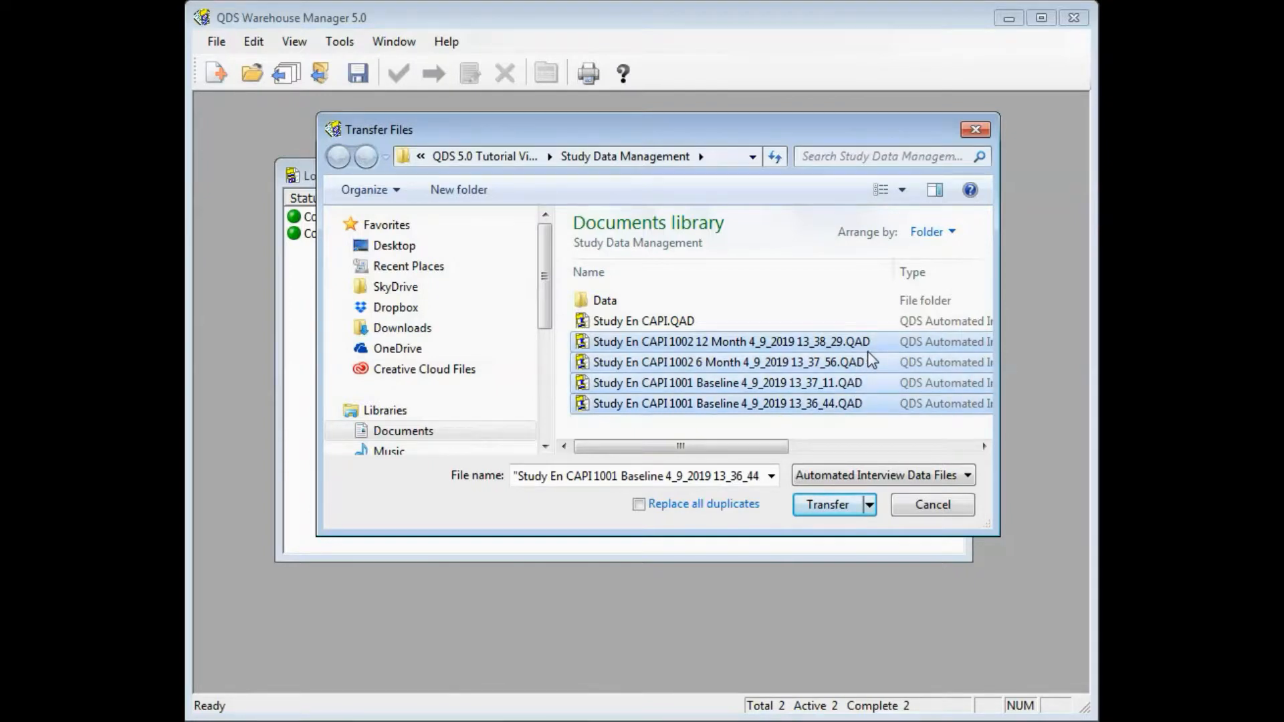
{"action": "left_click", "coordinate": [817, 504]}
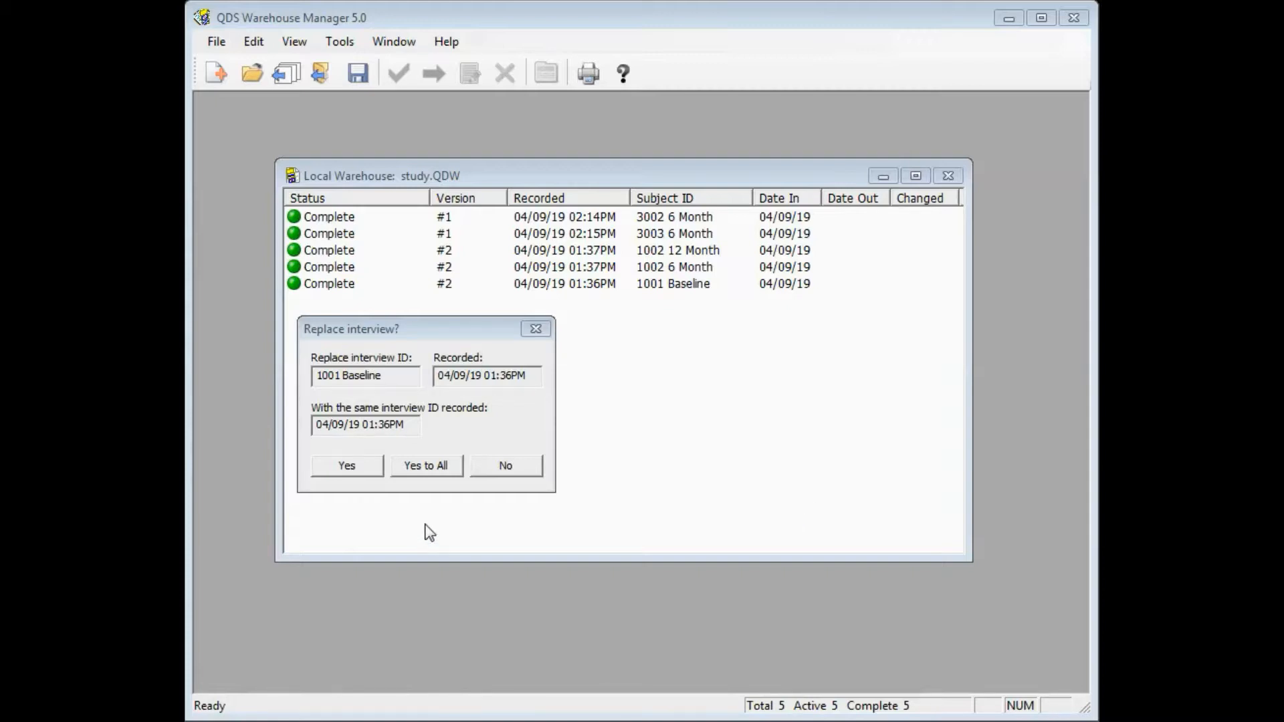
- Decline replacing the existing 1001 Baseline interview so both copies are kept, and dismiss the transfer summary
{"action": "left_click", "coordinate": [508, 467]}
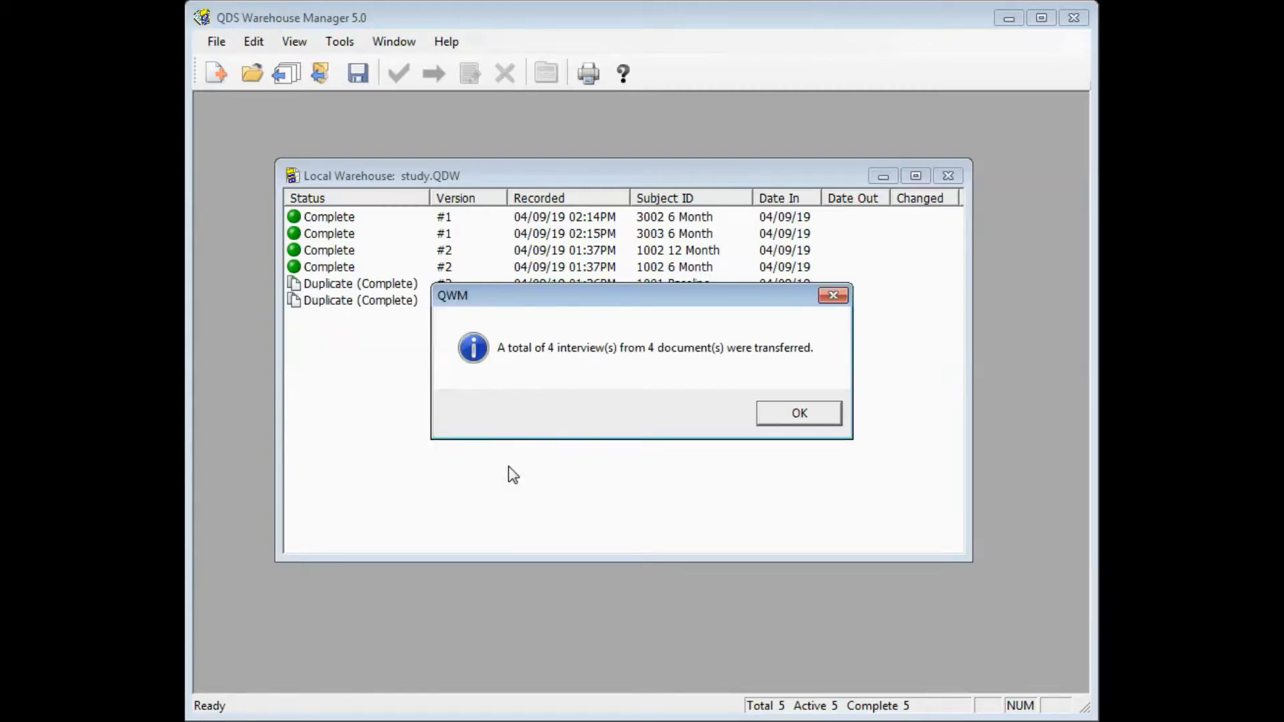
{"action": "left_click", "coordinate": [918, 428]}
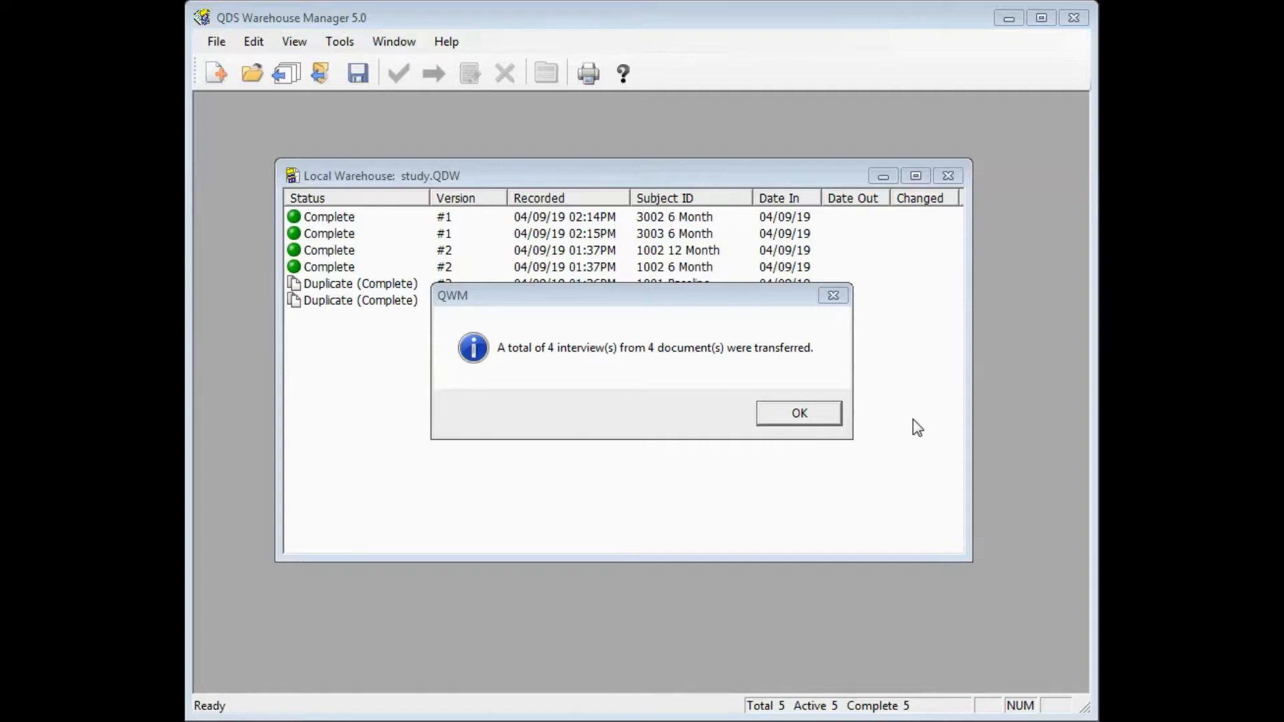
{"action": "left_click", "coordinate": [803, 409]}
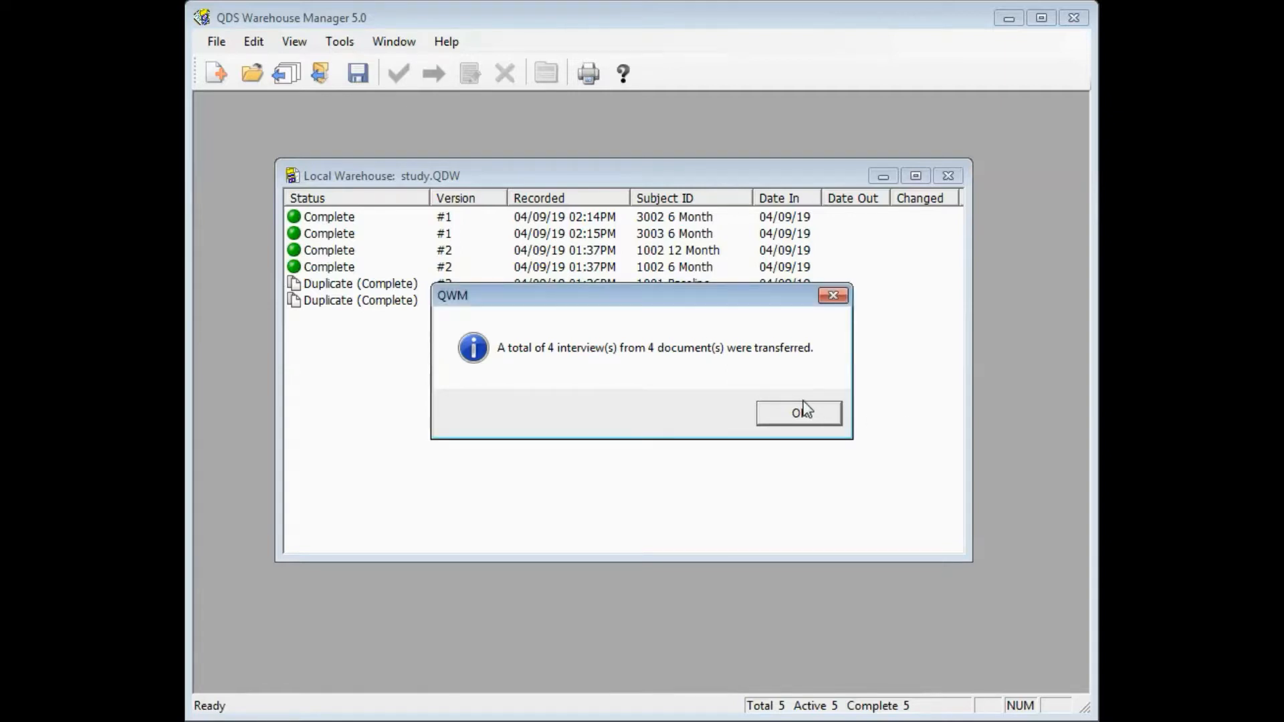
{"action": "left_click", "coordinate": [803, 412]}
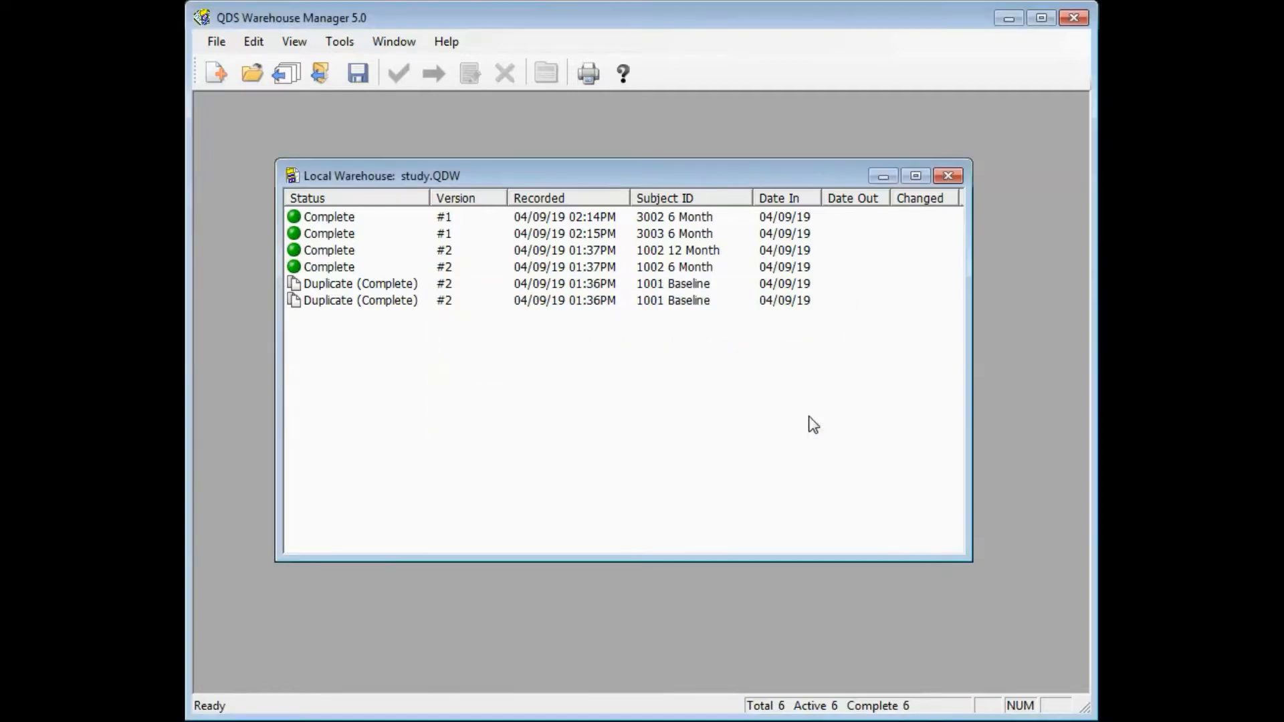
- Transfer the whole Data folder from Study Data Management into the warehouse and dismiss the transfer summary
{"action": "left_click", "coordinate": [321, 74]}
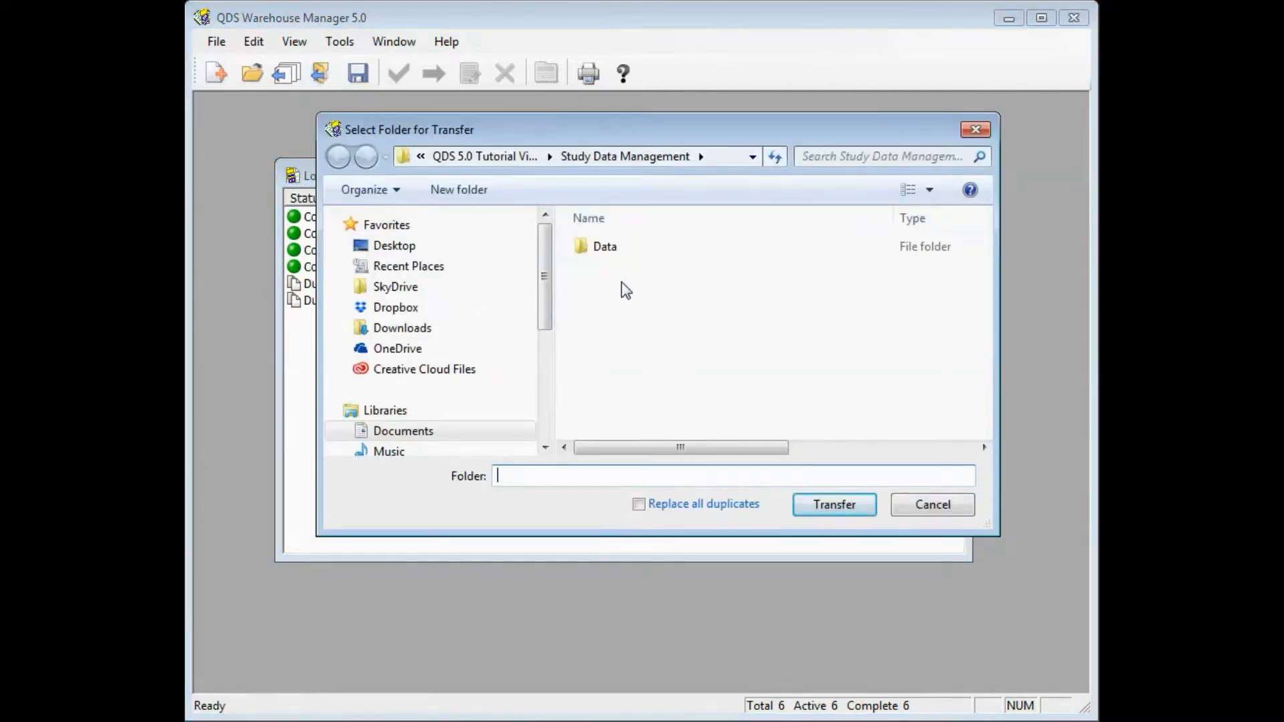
{"action": "left_click", "coordinate": [615, 250]}
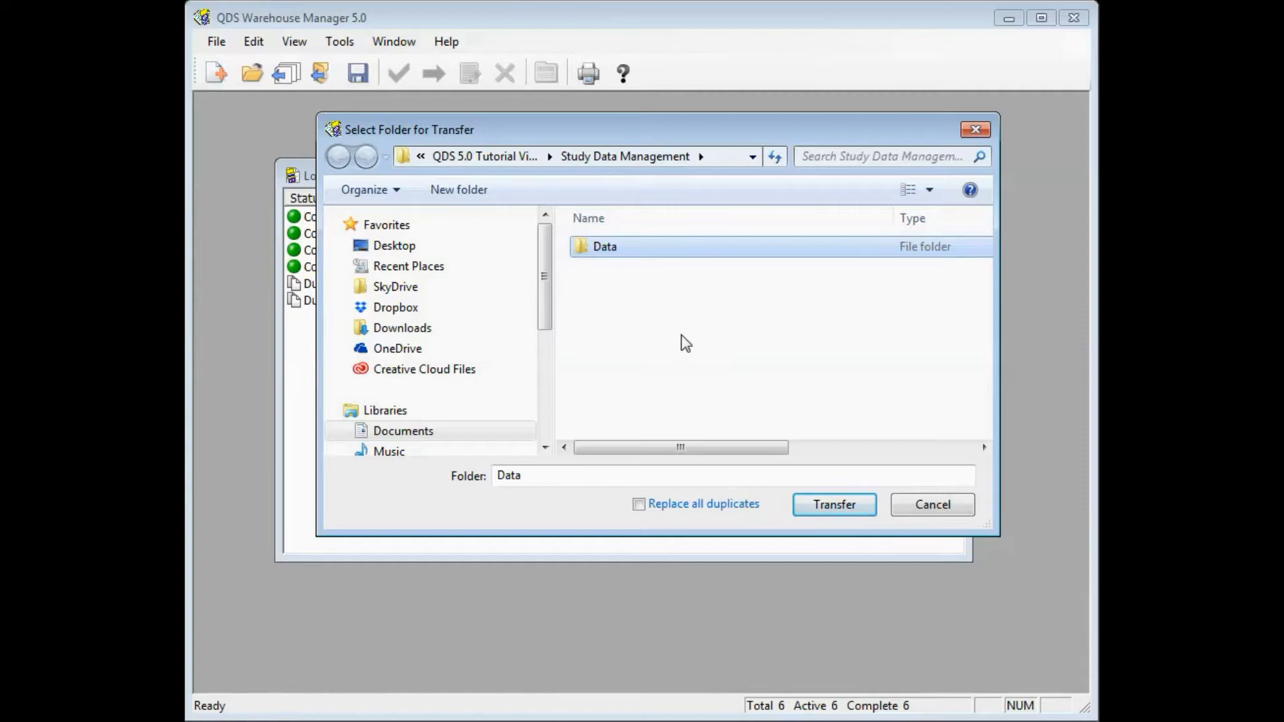
{"action": "double_click", "coordinate": [625, 249]}
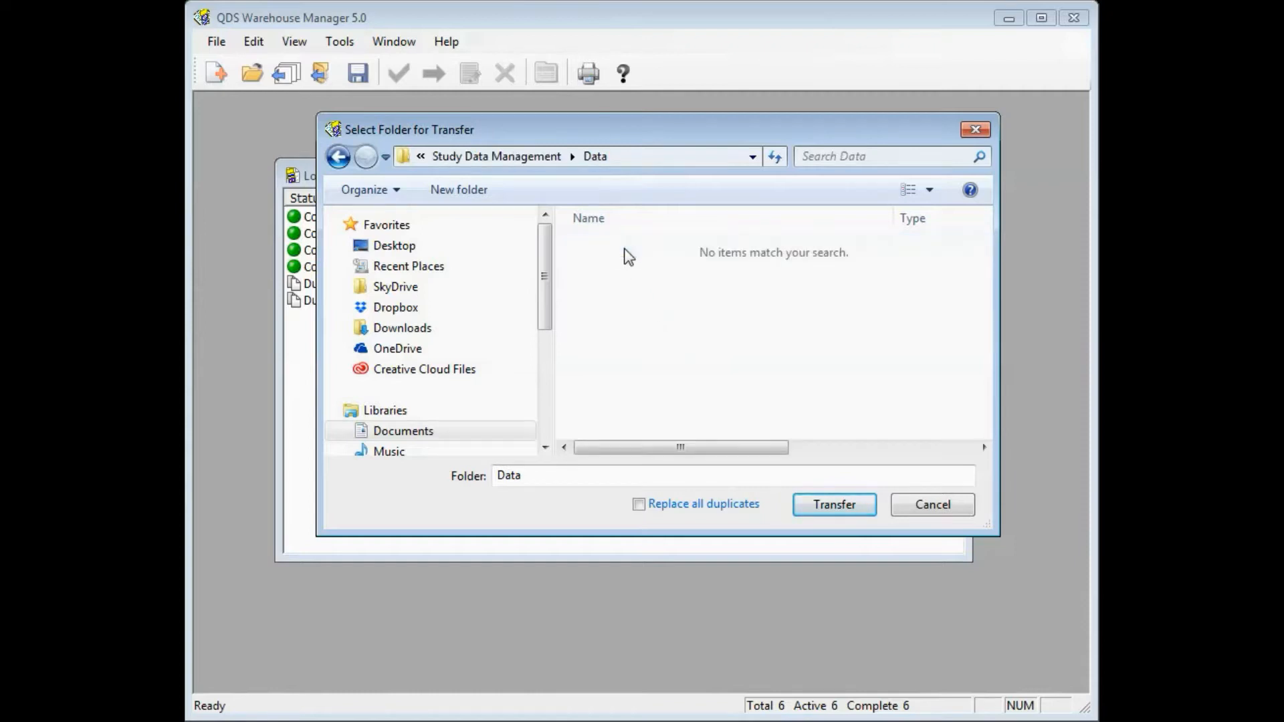
{"action": "key", "text": "BackSpace"}
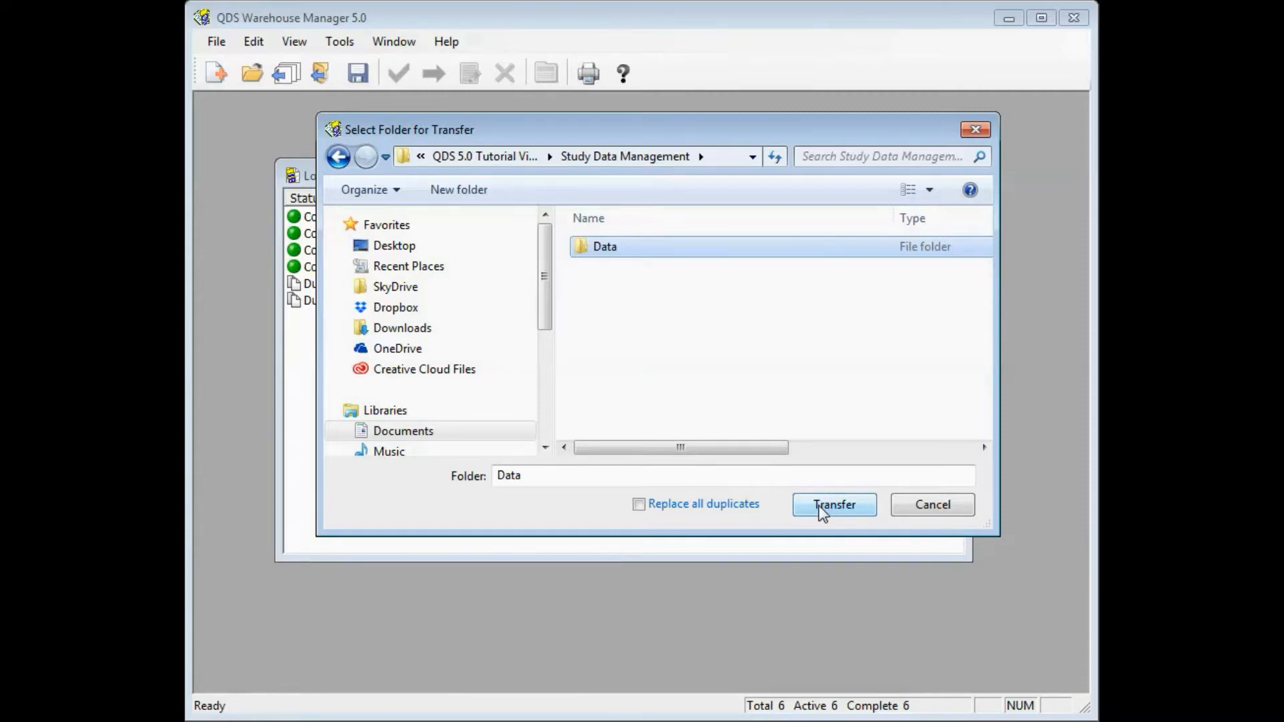
{"action": "left_click", "coordinate": [818, 504]}
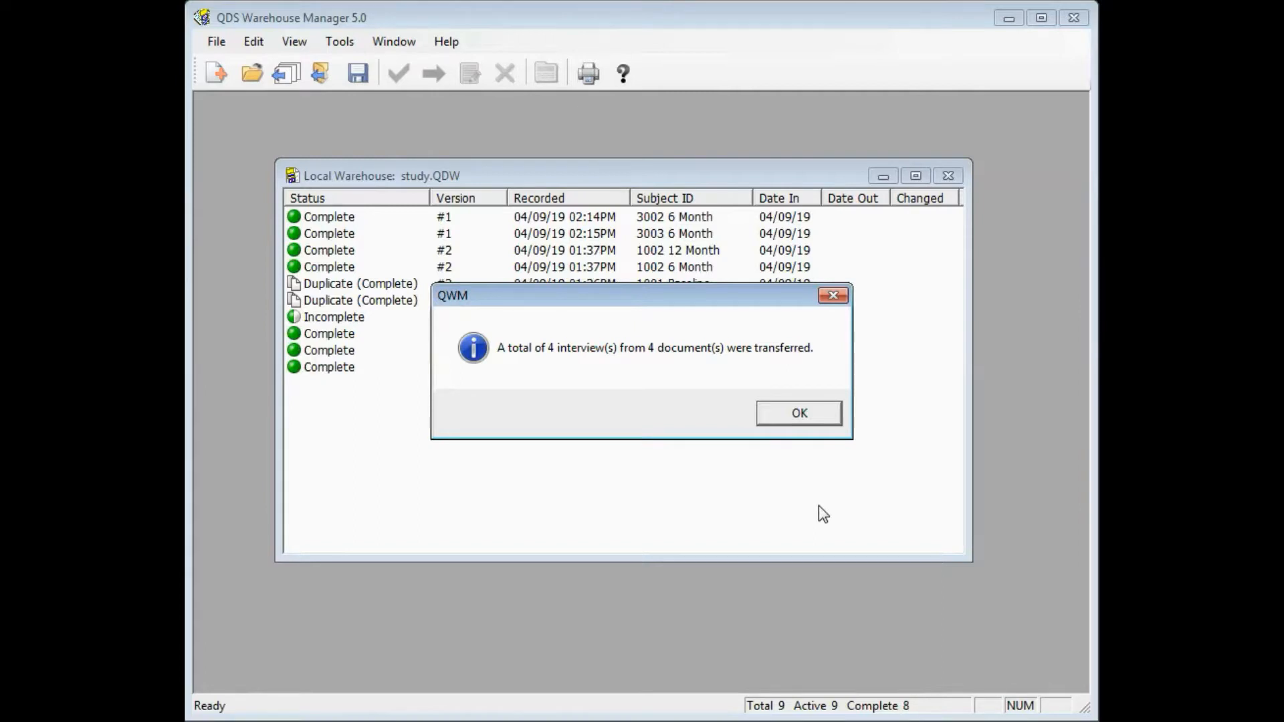
{"action": "left_click", "coordinate": [809, 412]}
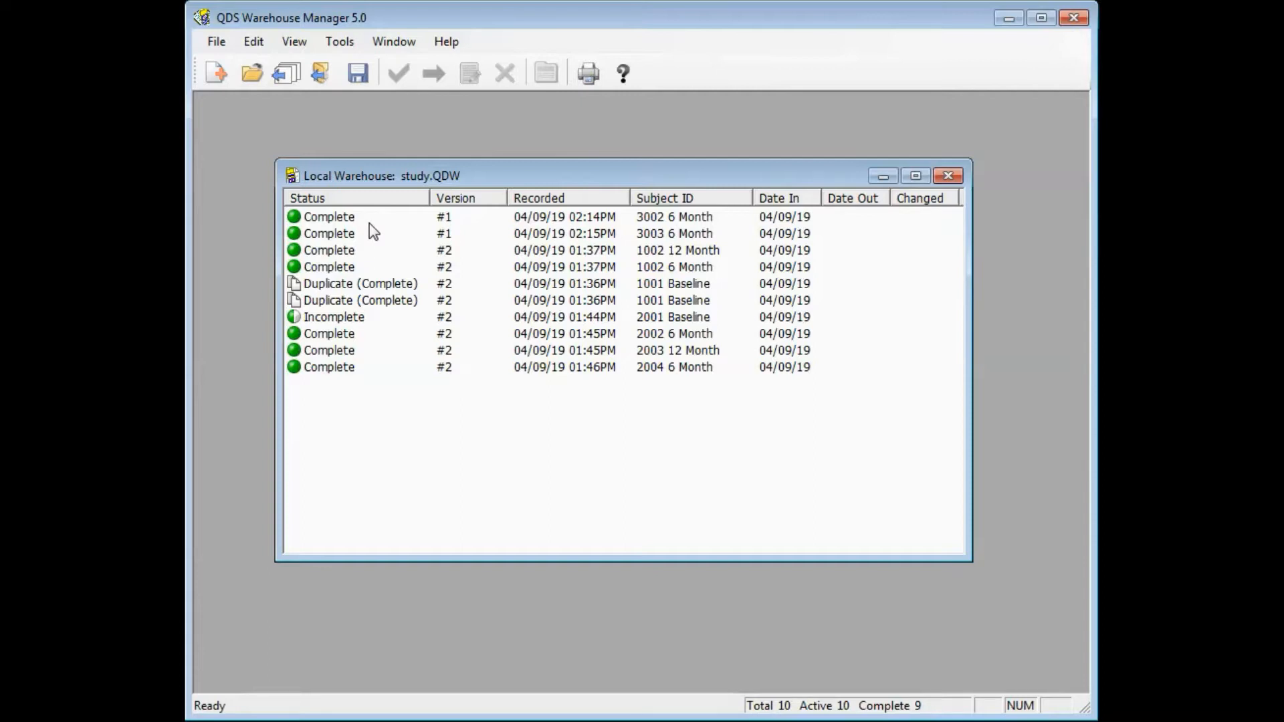
- Widen the Local Warehouse window so there is extra room beyond the Changed column
{"action": "left_click", "coordinate": [356, 317]}
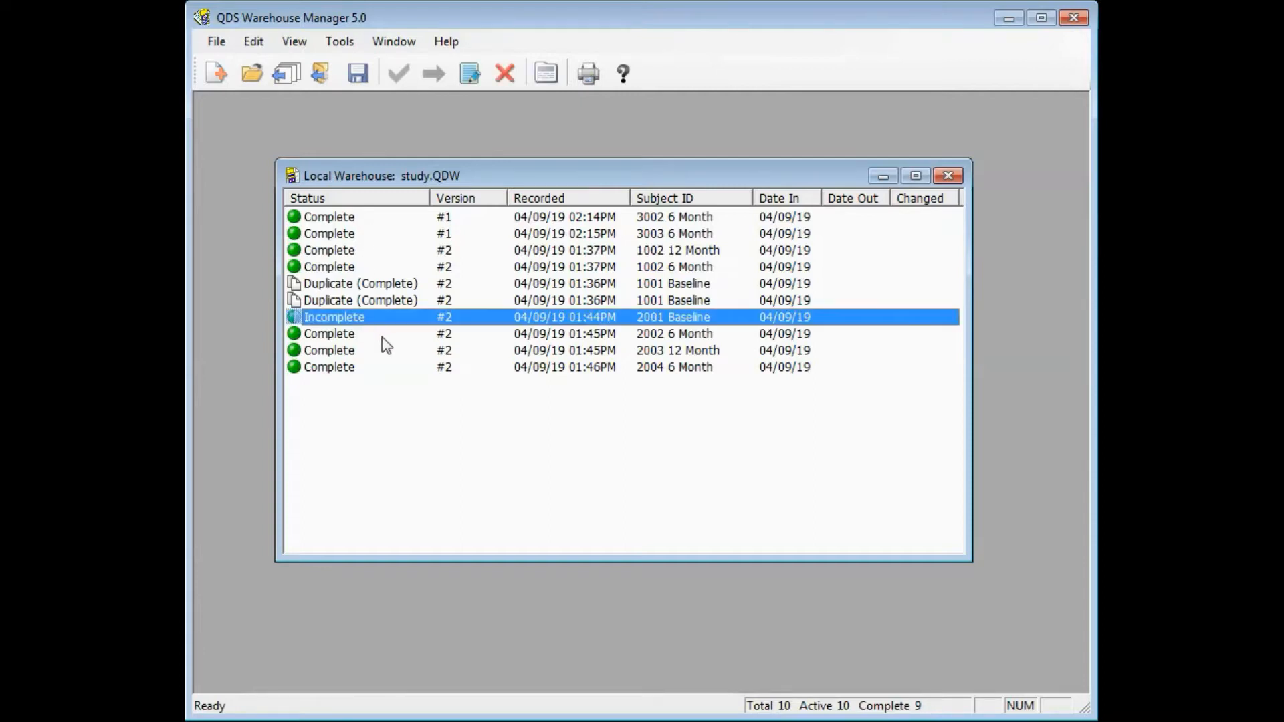
{"action": "left_click", "coordinate": [388, 302]}
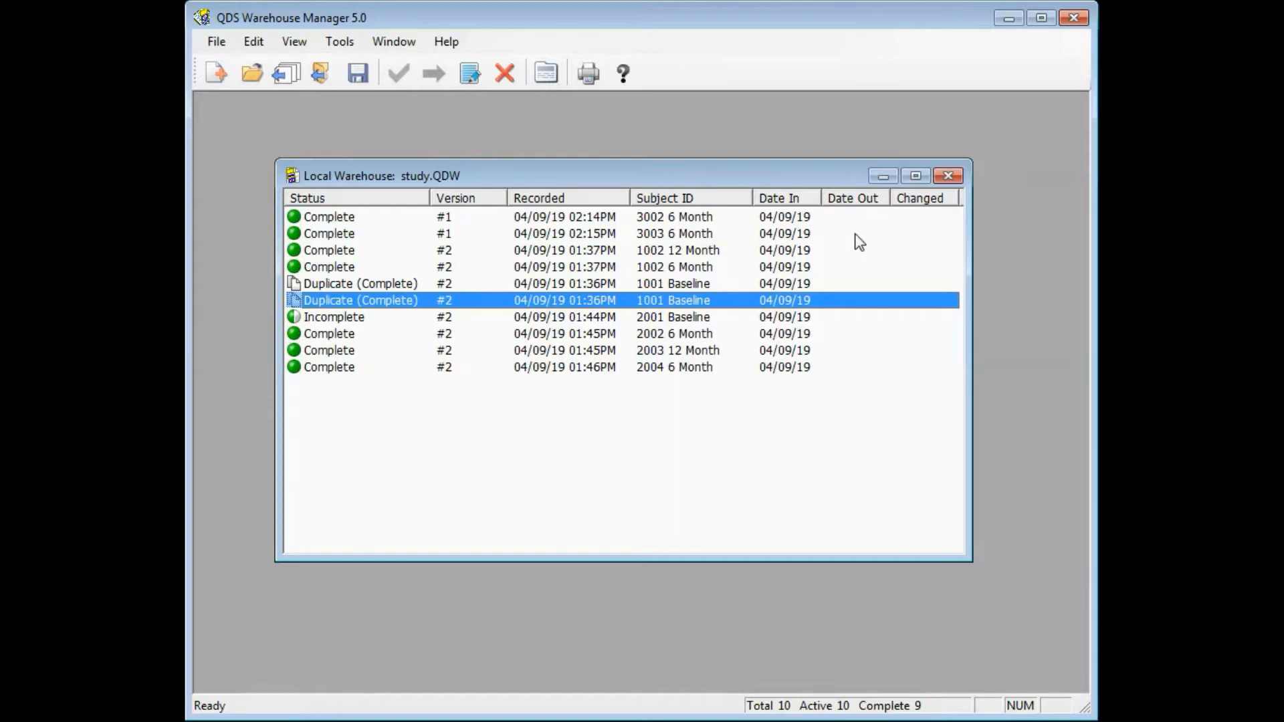
{"action": "left_click_drag", "start_coordinate": [966, 302], "coordinate": [1037, 301]}
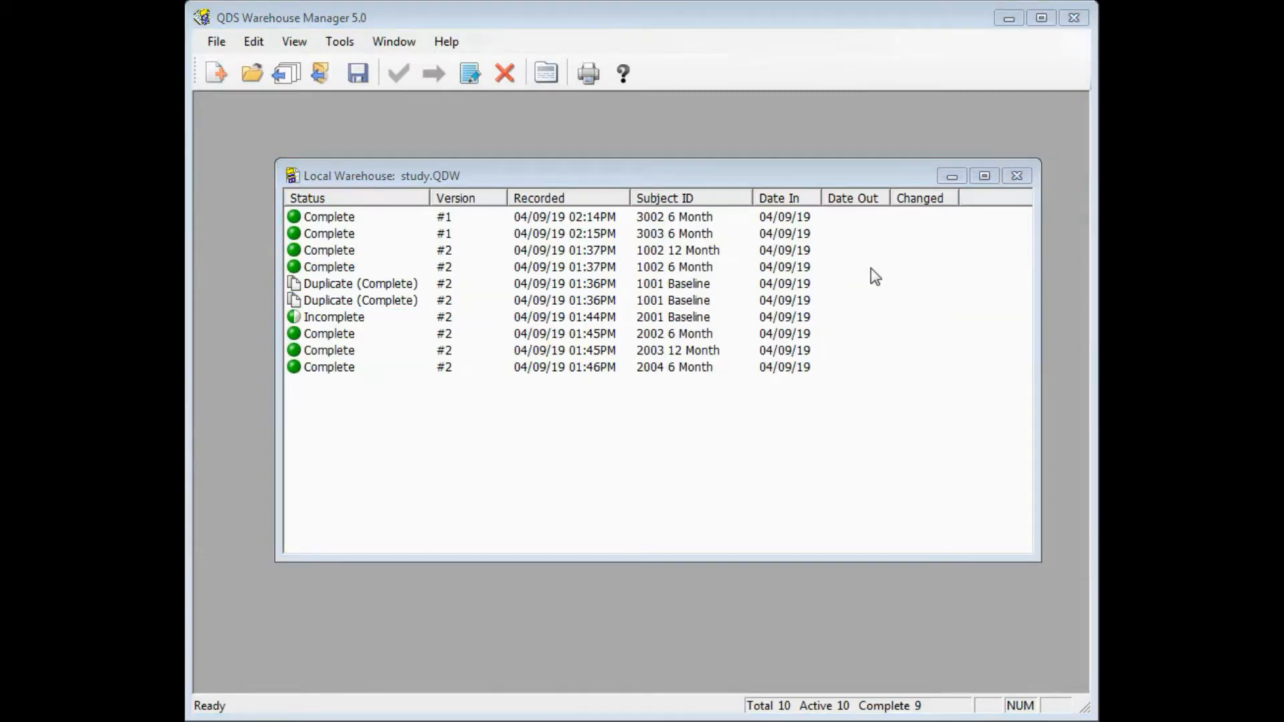
- Review the read-only details and the full variable list of the 3002 6 Month interview, and close them
{"action": "double_click", "coordinate": [508, 221]}
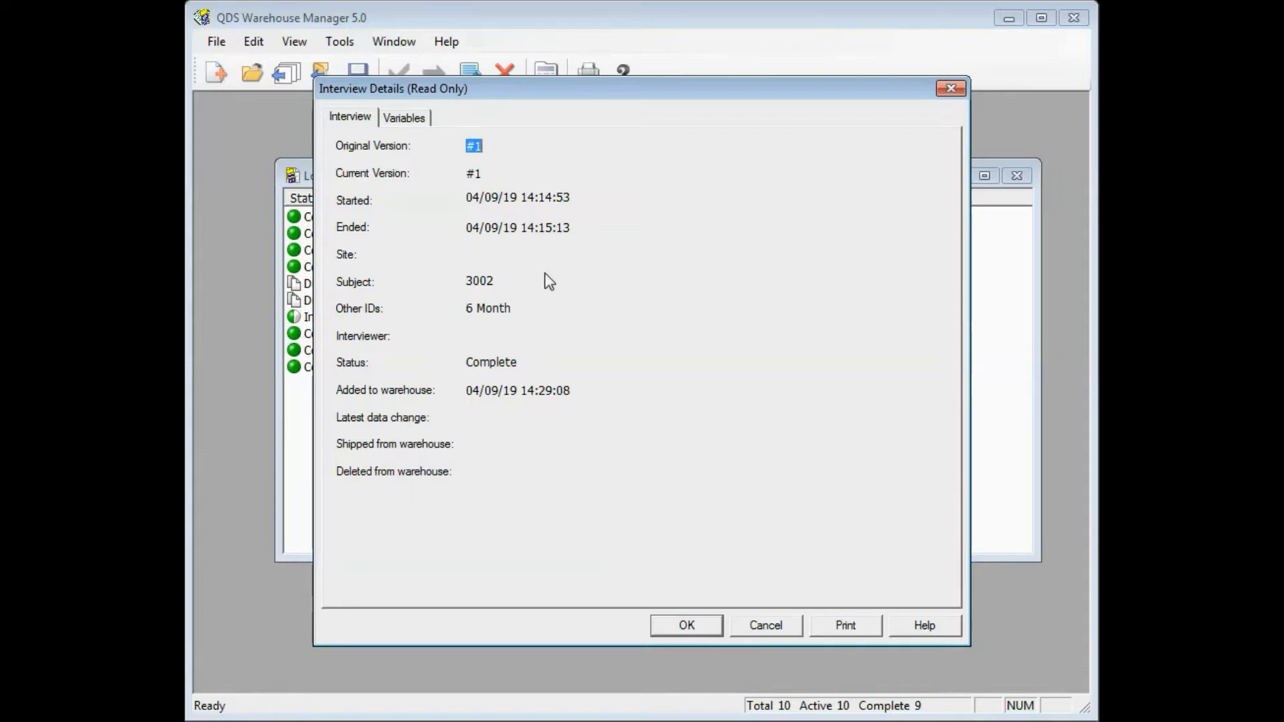
{"action": "left_click", "coordinate": [405, 119]}
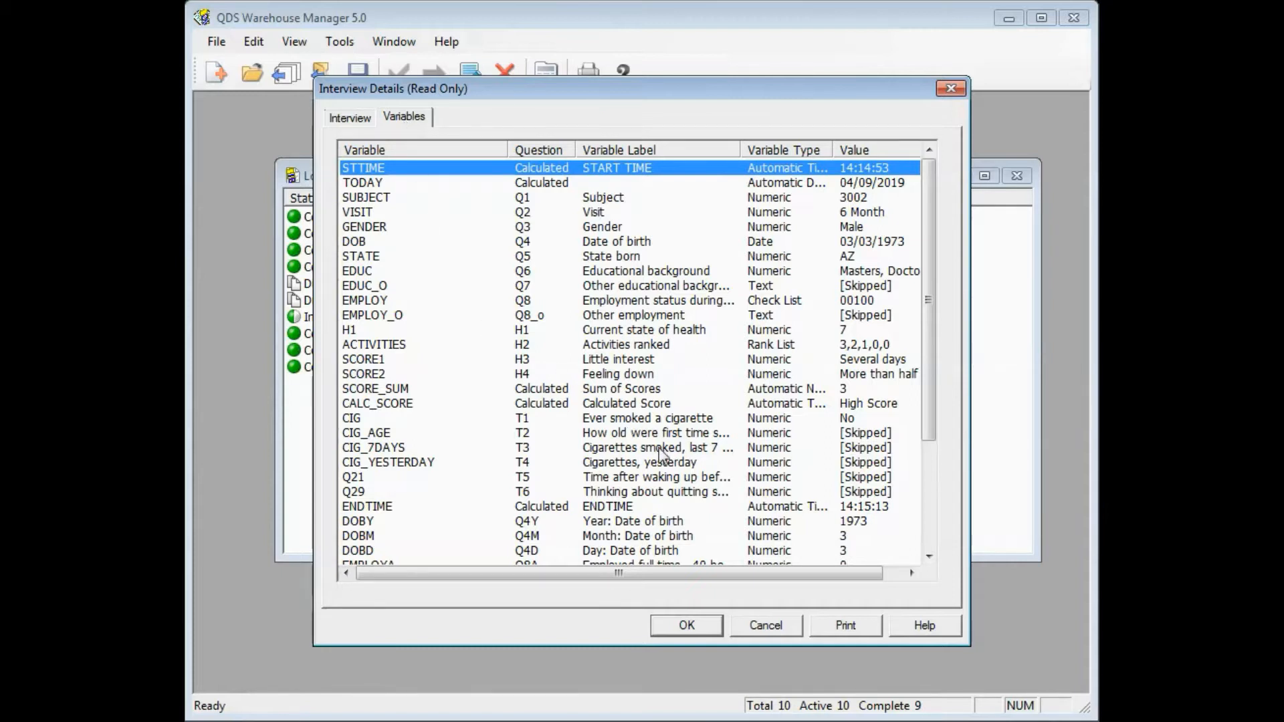
{"action": "left_click_drag", "start_coordinate": [929, 420], "coordinate": [936, 525]}
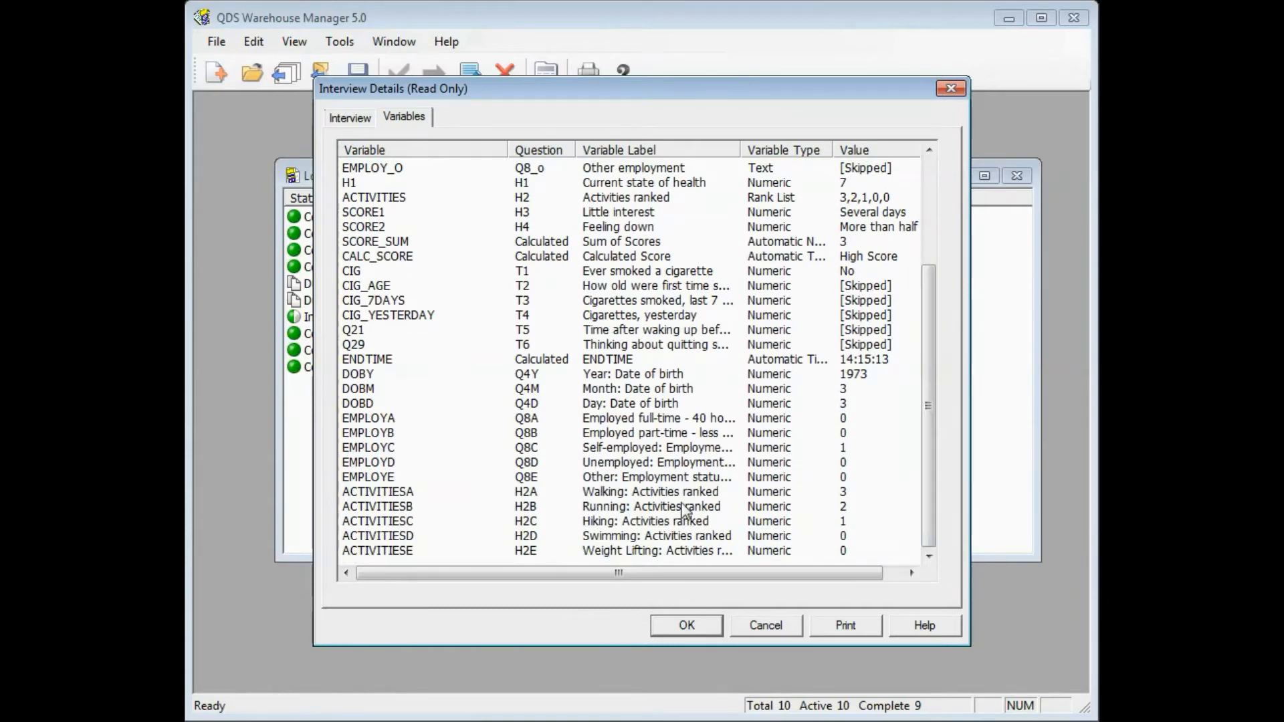
{"action": "left_click", "coordinate": [697, 630]}
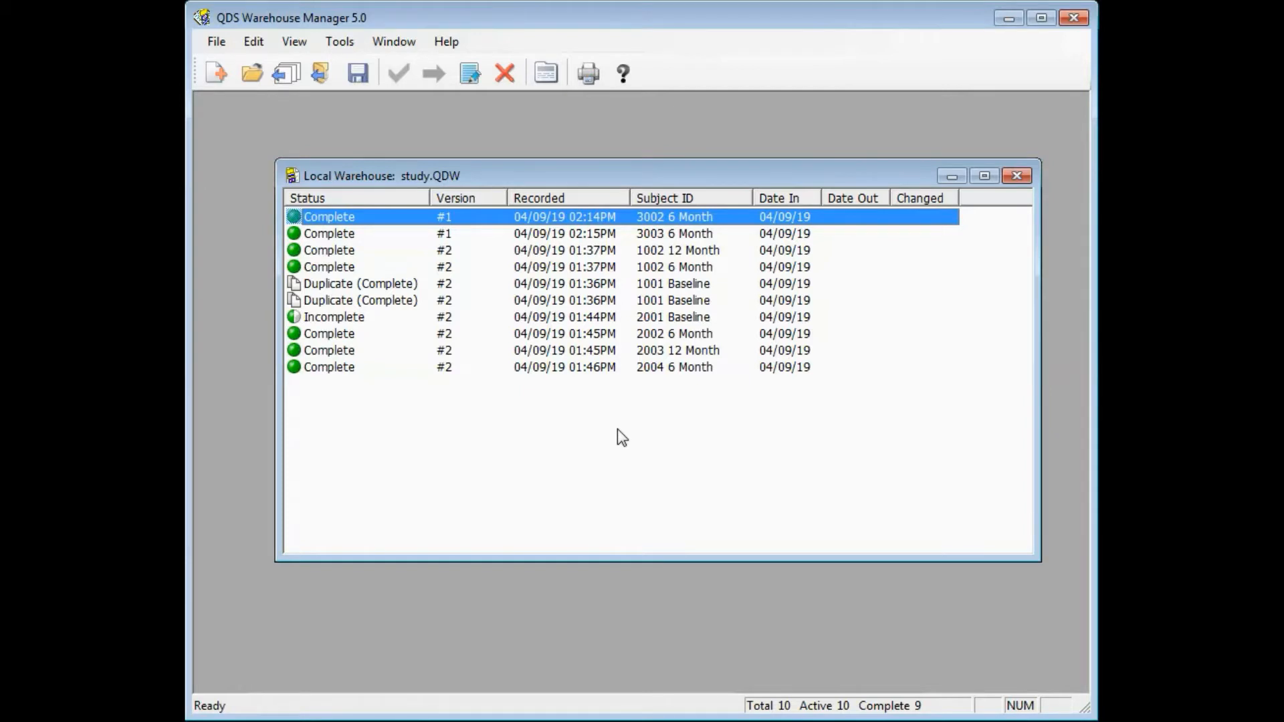
- Open the 3002 6 Month interview for modification, entering the user's initials for the data corrections log
{"action": "left_click", "coordinate": [260, 42]}
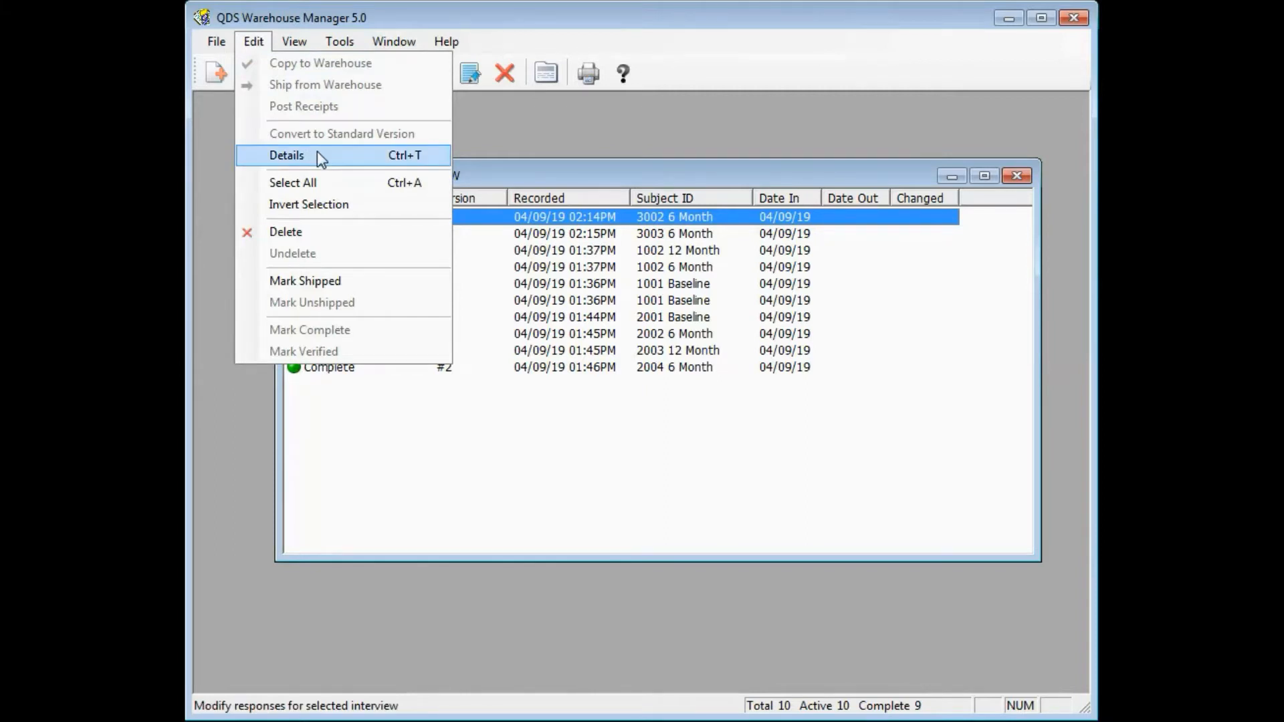
{"action": "left_click", "coordinate": [512, 139]}
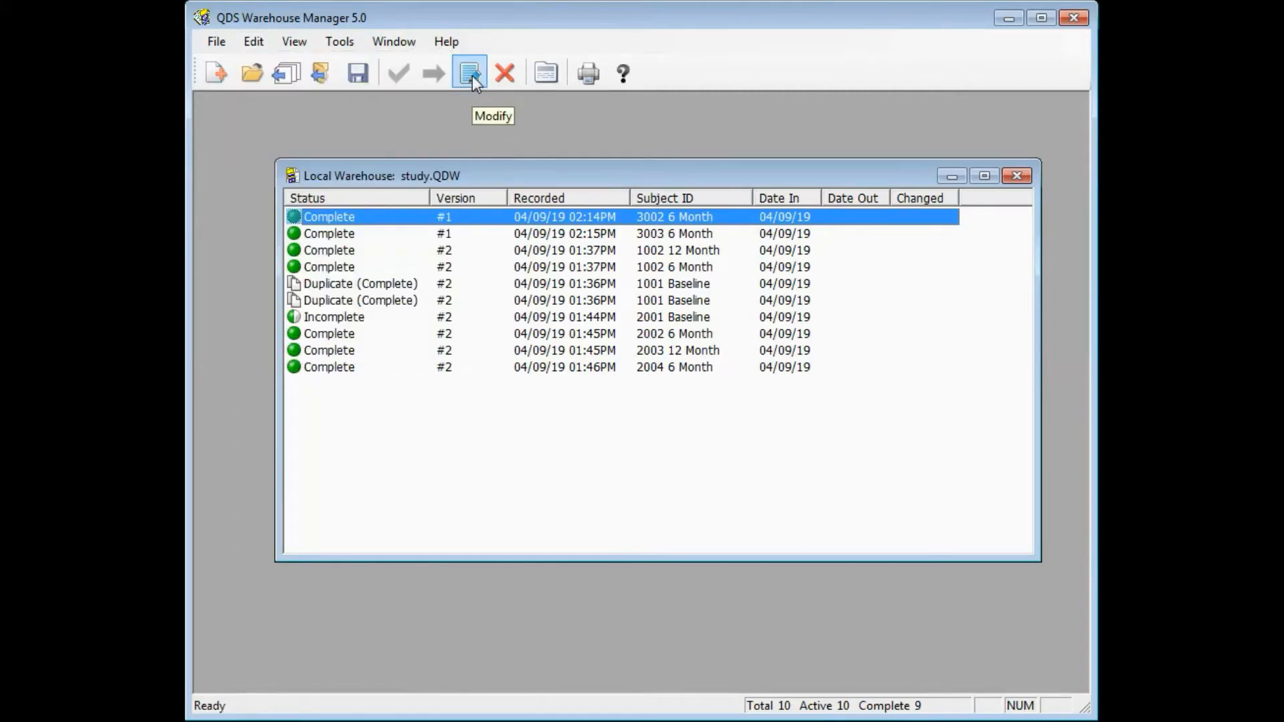
{"action": "left_click", "coordinate": [471, 73]}
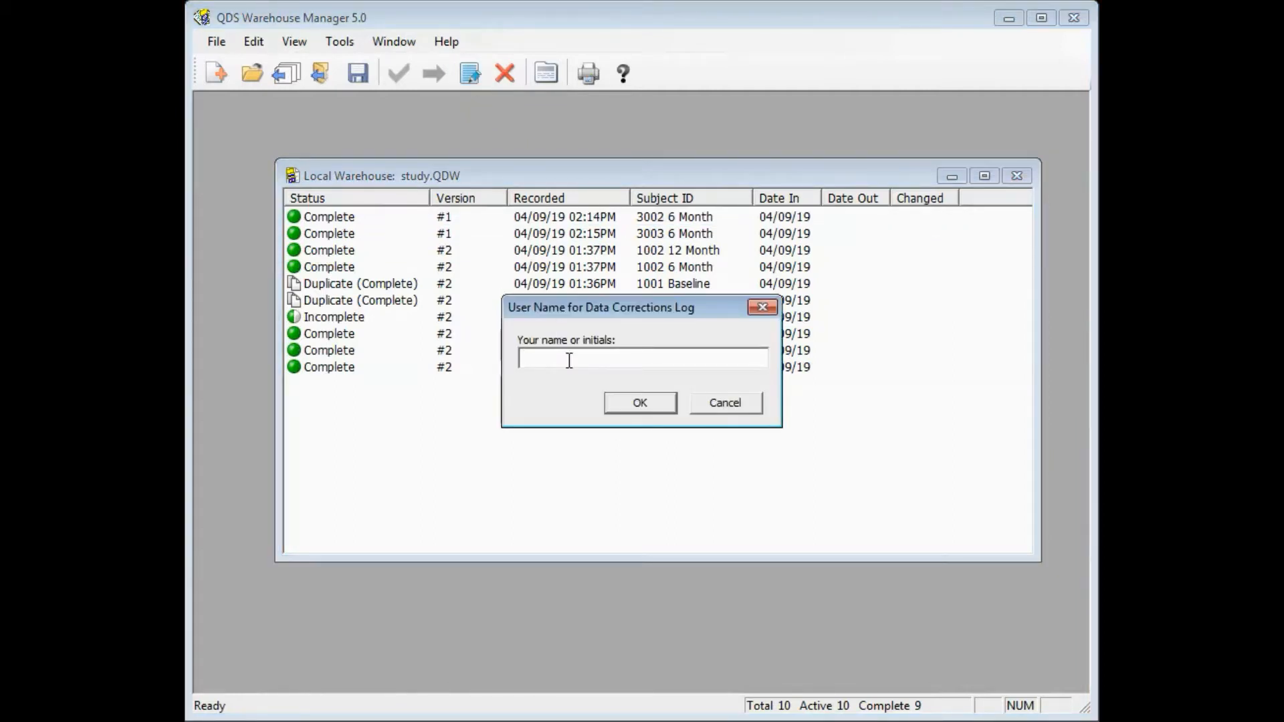
{"action": "type", "text": "kd"}
{"action": "key", "text": "Return"}
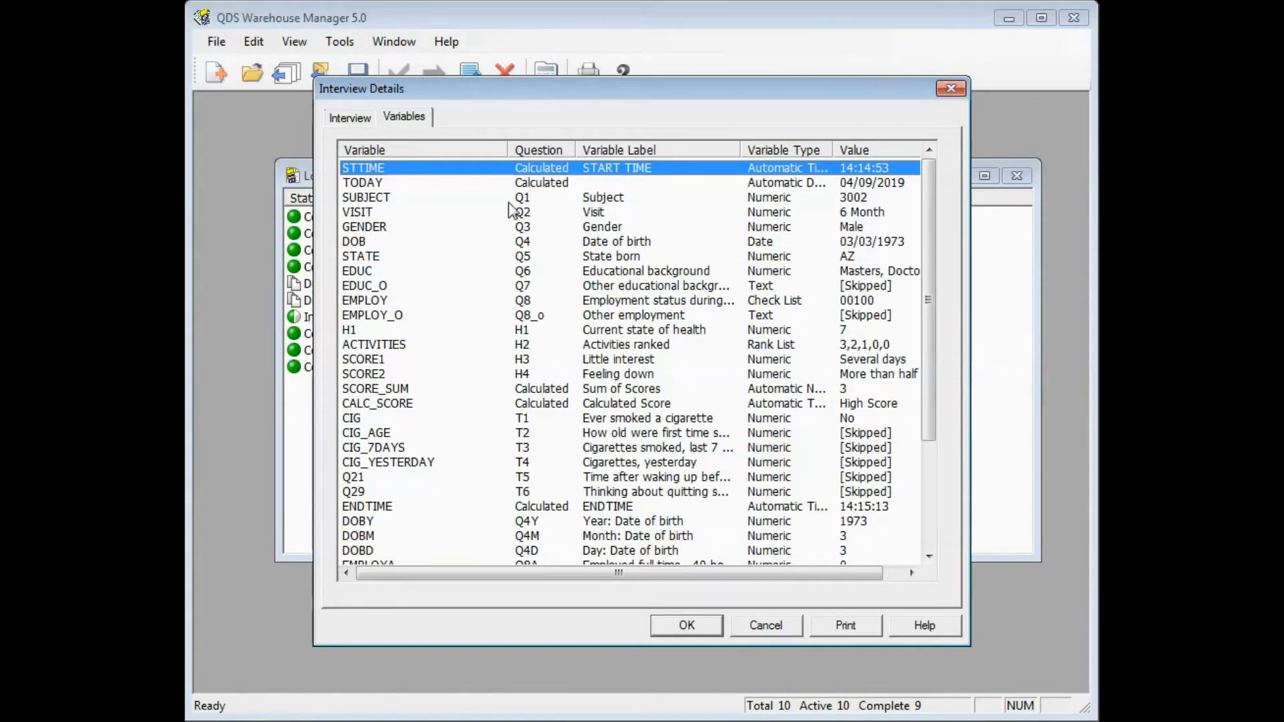
- Inspect the value editor of the H1 health variable, cancel it and close the interview details without changes
{"action": "left_click", "coordinate": [623, 213]}
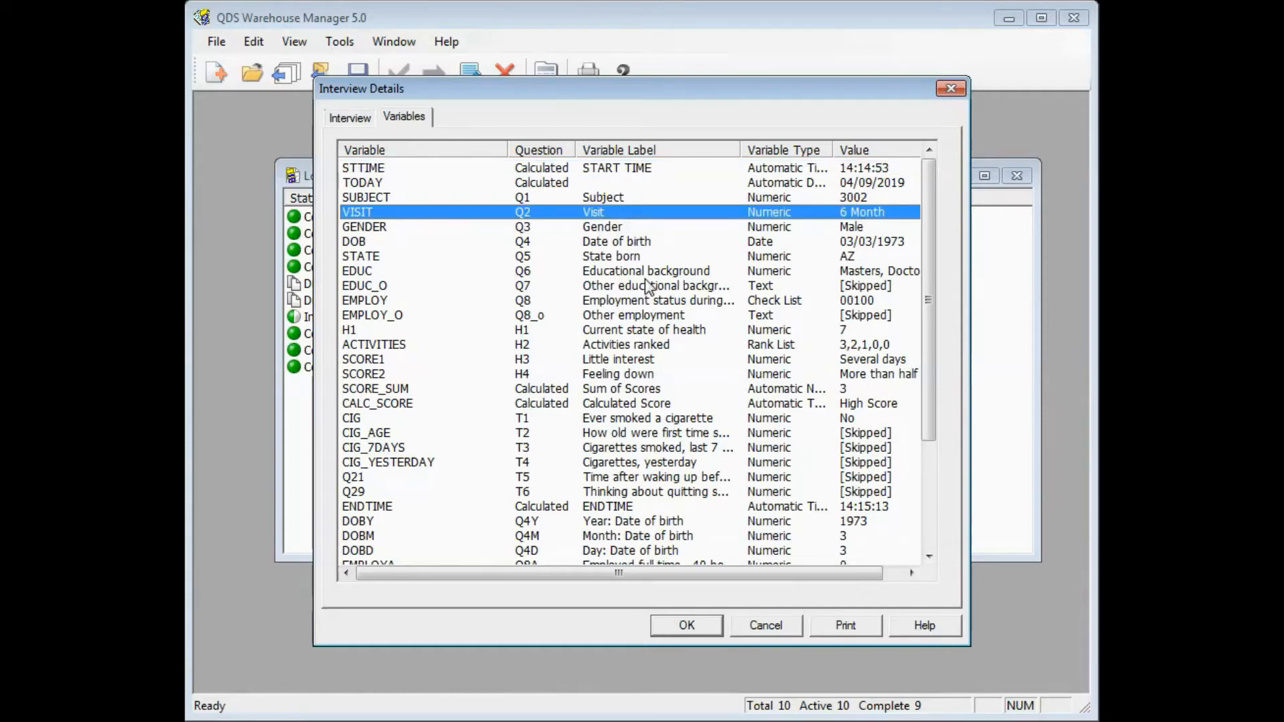
{"action": "left_click", "coordinate": [659, 329]}
{"action": "double_click", "coordinate": [658, 331]}
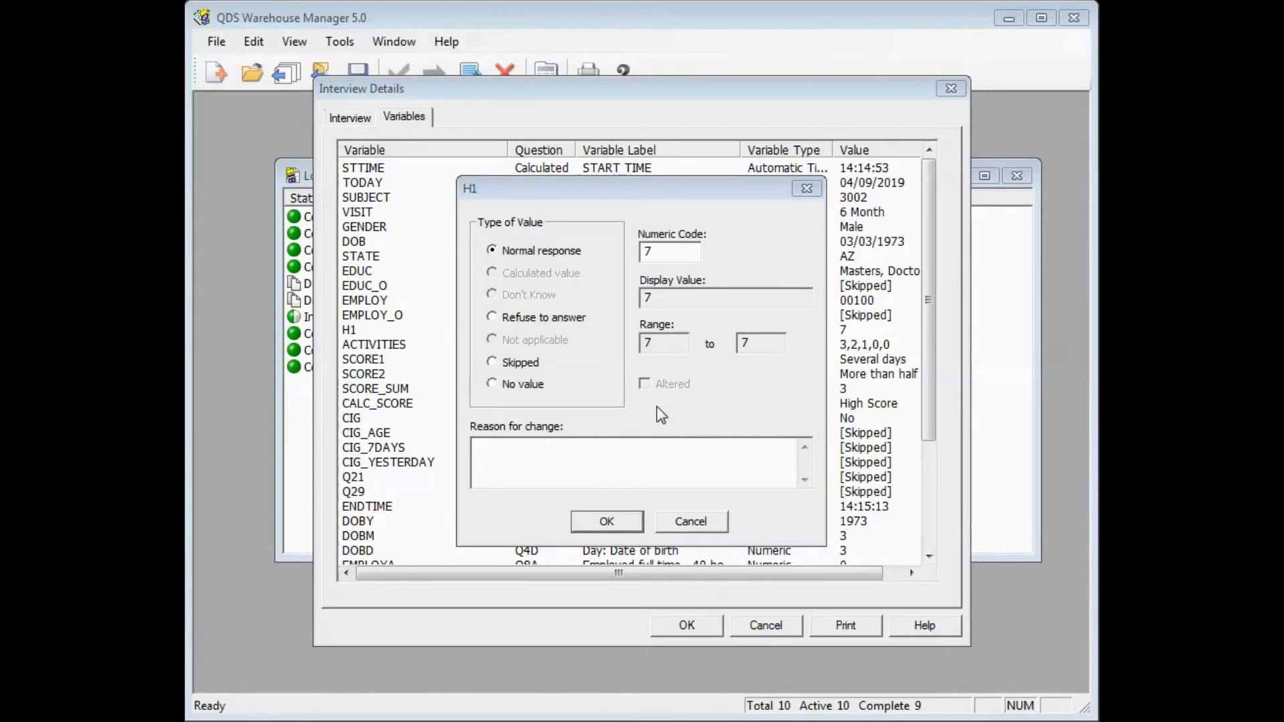
{"action": "left_click", "coordinate": [702, 522]}
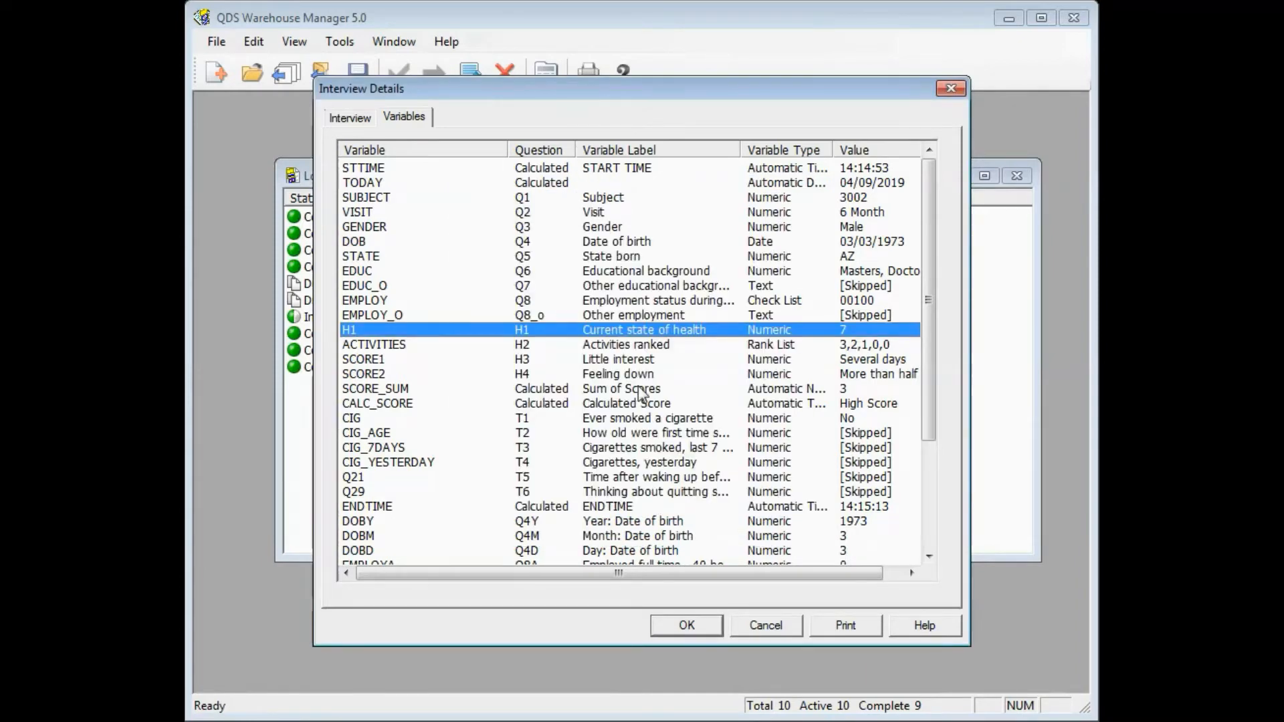
{"action": "key", "text": "Escape"}
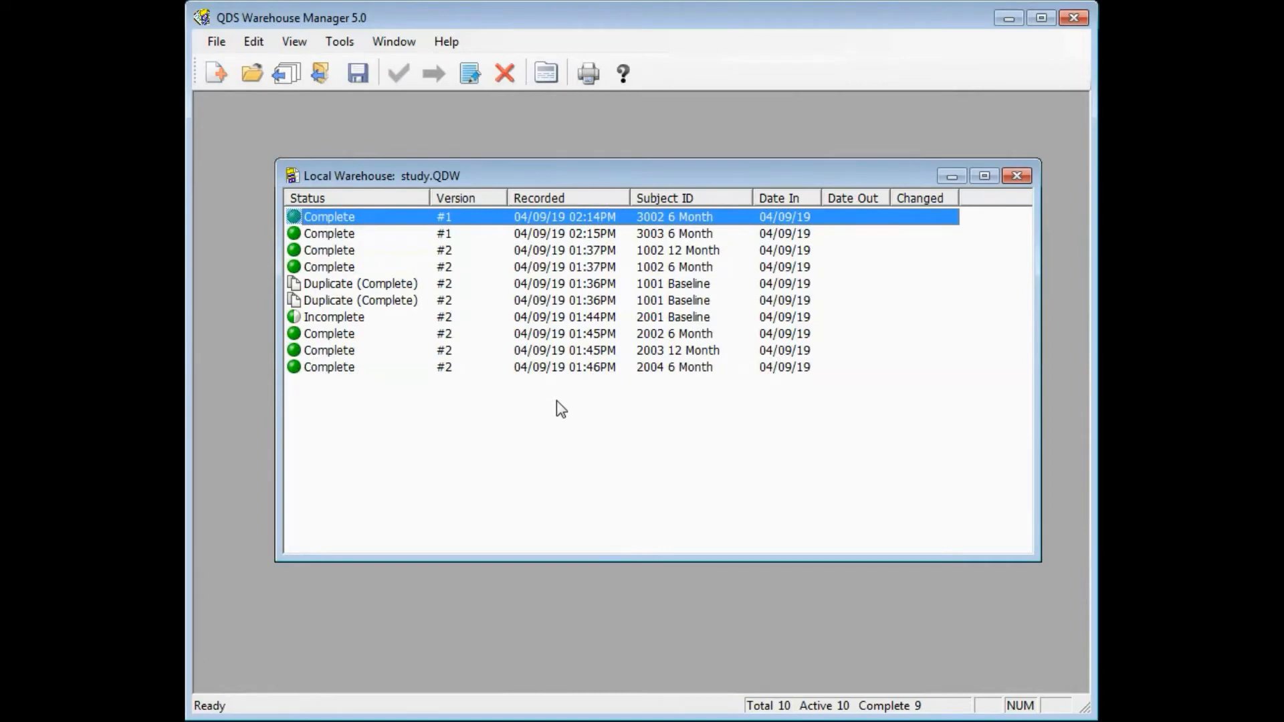
- Set up an interview export named study in the Study Data Management folder, using the SAS XML Files (*.XML) format
{"action": "left_click", "coordinate": [219, 46]}
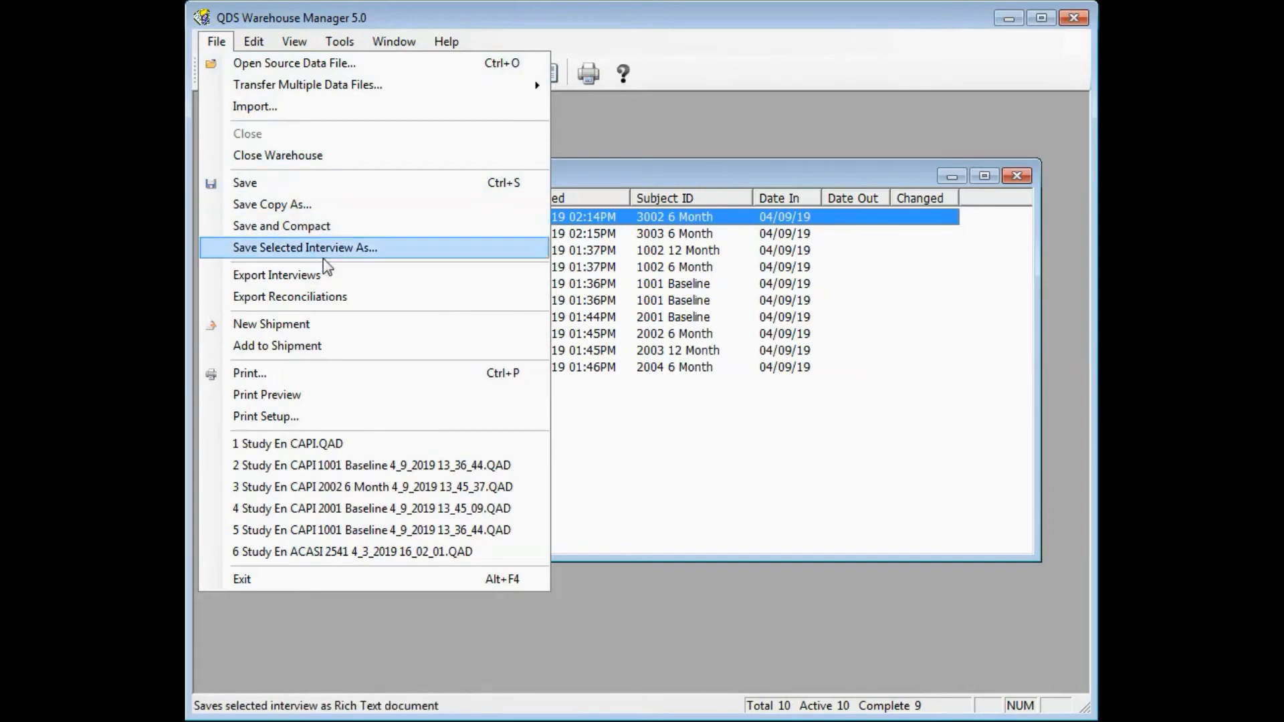
{"action": "left_click", "coordinate": [329, 277]}
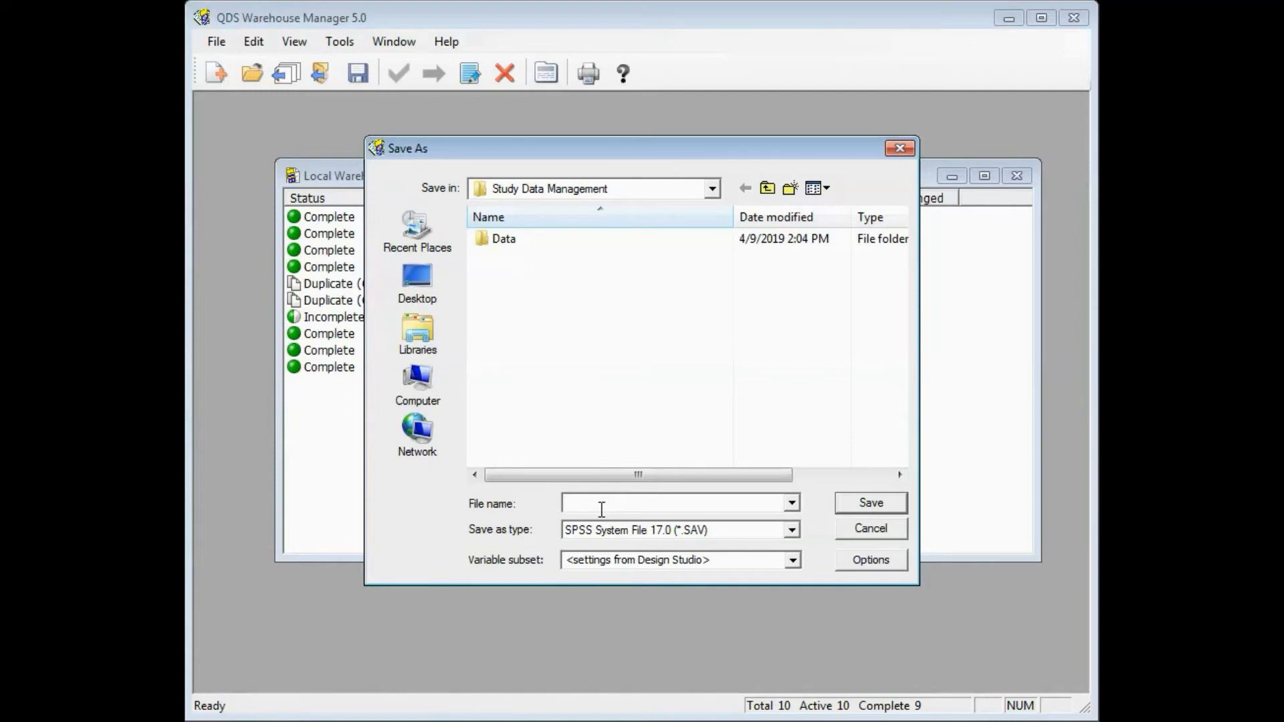
{"action": "type", "text": "study"}
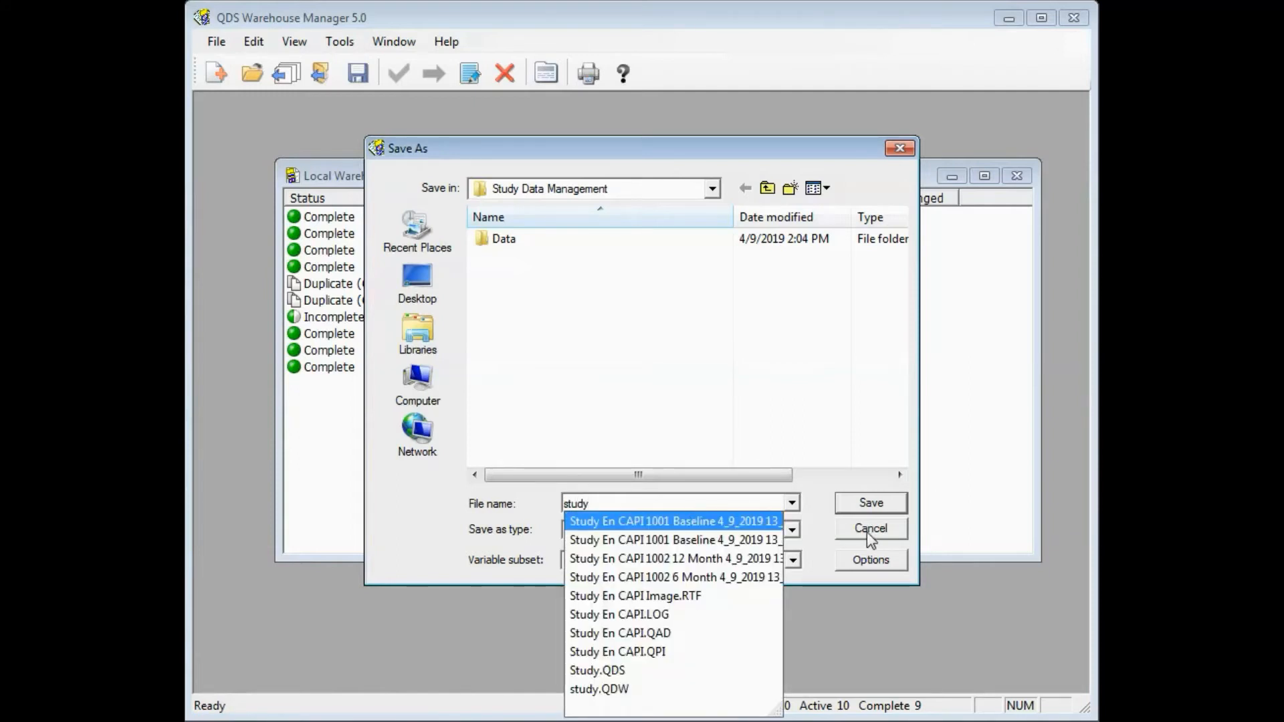
{"action": "left_click", "coordinate": [937, 535]}
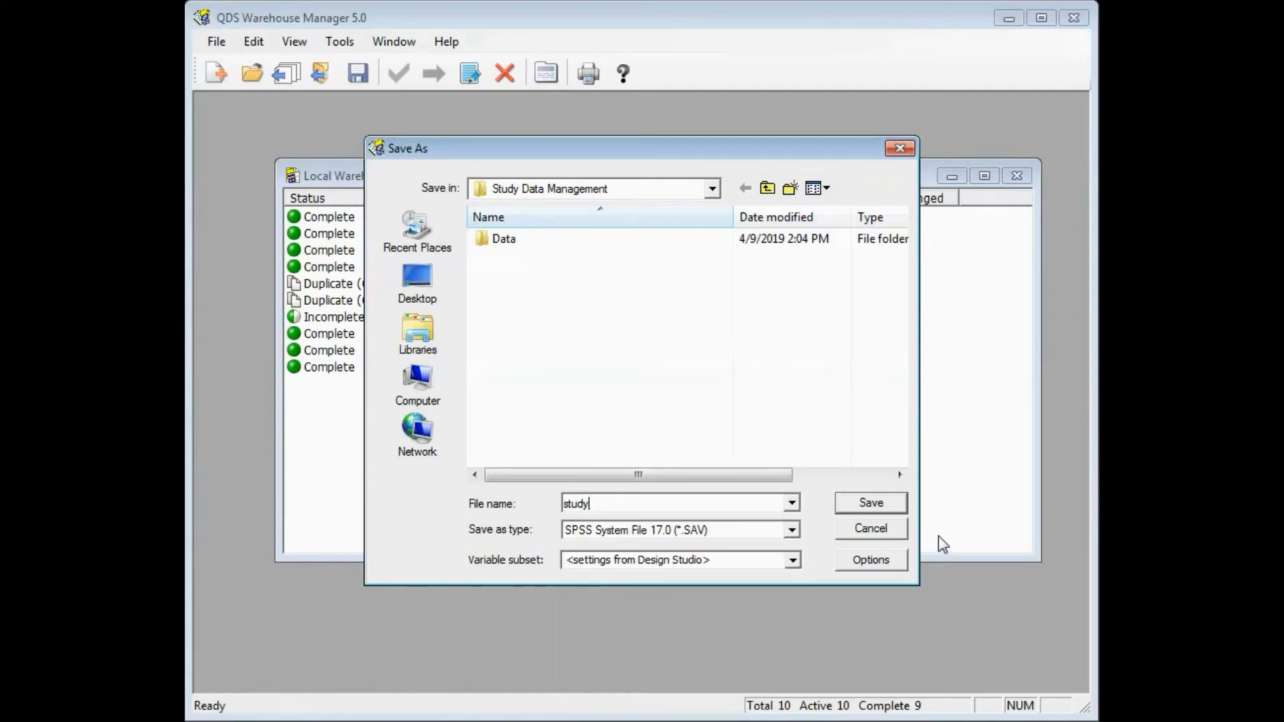
{"action": "left_click", "coordinate": [792, 532]}
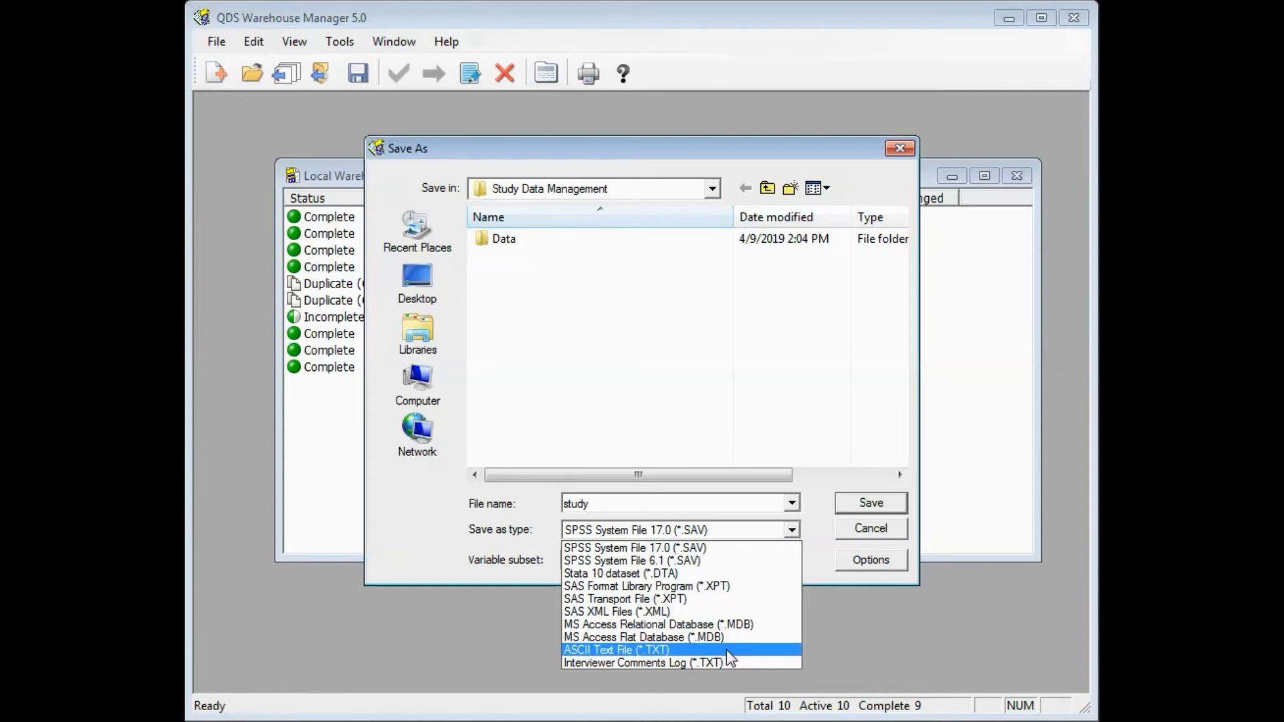
{"action": "left_click", "coordinate": [821, 564]}
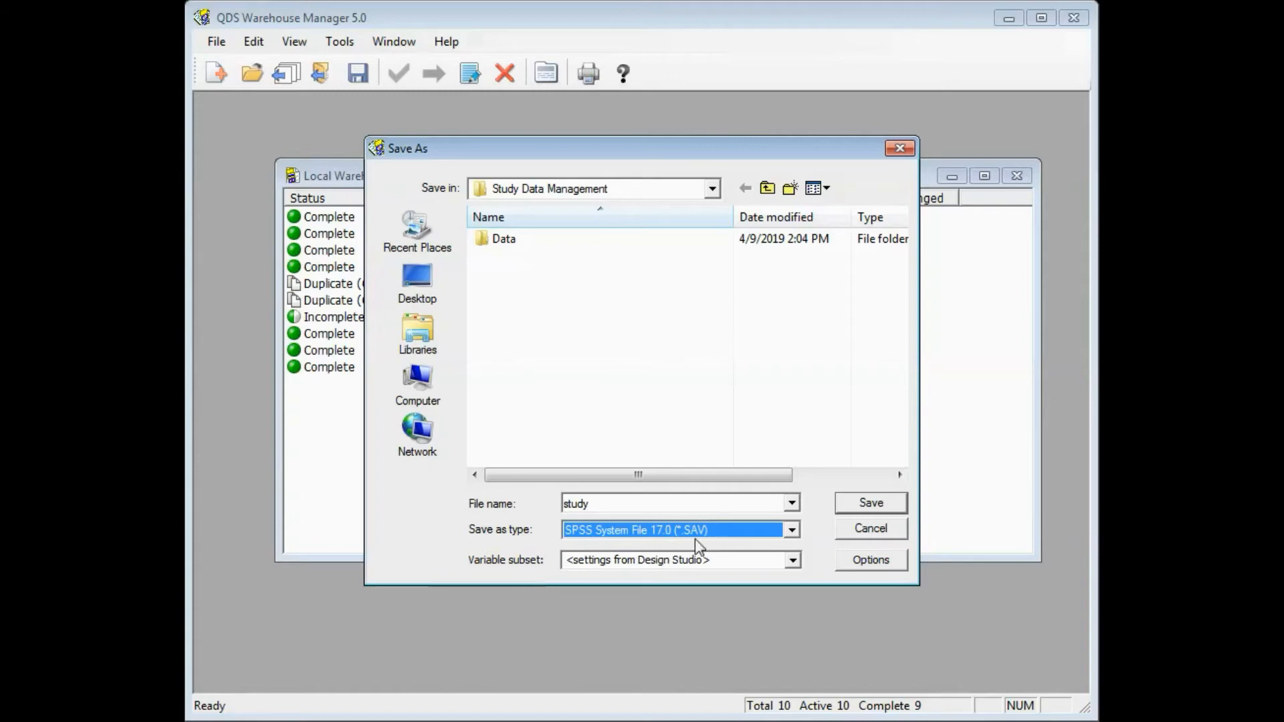
{"action": "left_click", "coordinate": [796, 534]}
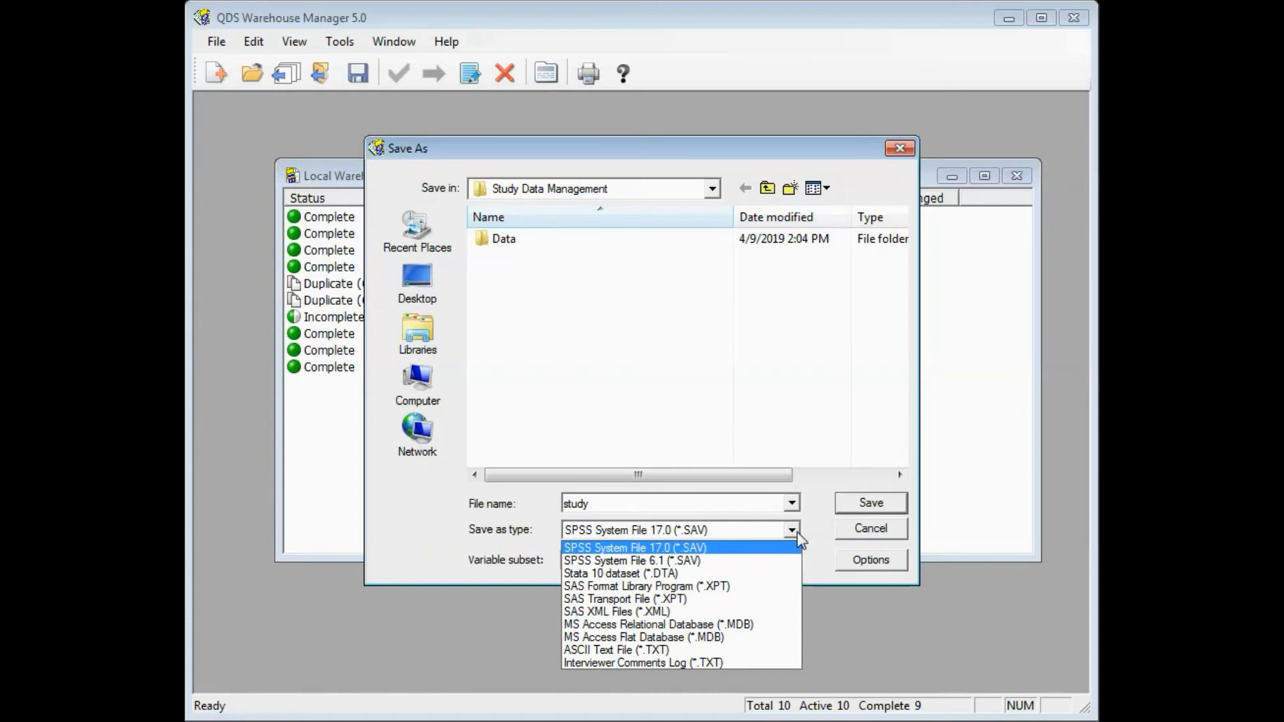
{"action": "left_click", "coordinate": [718, 611]}
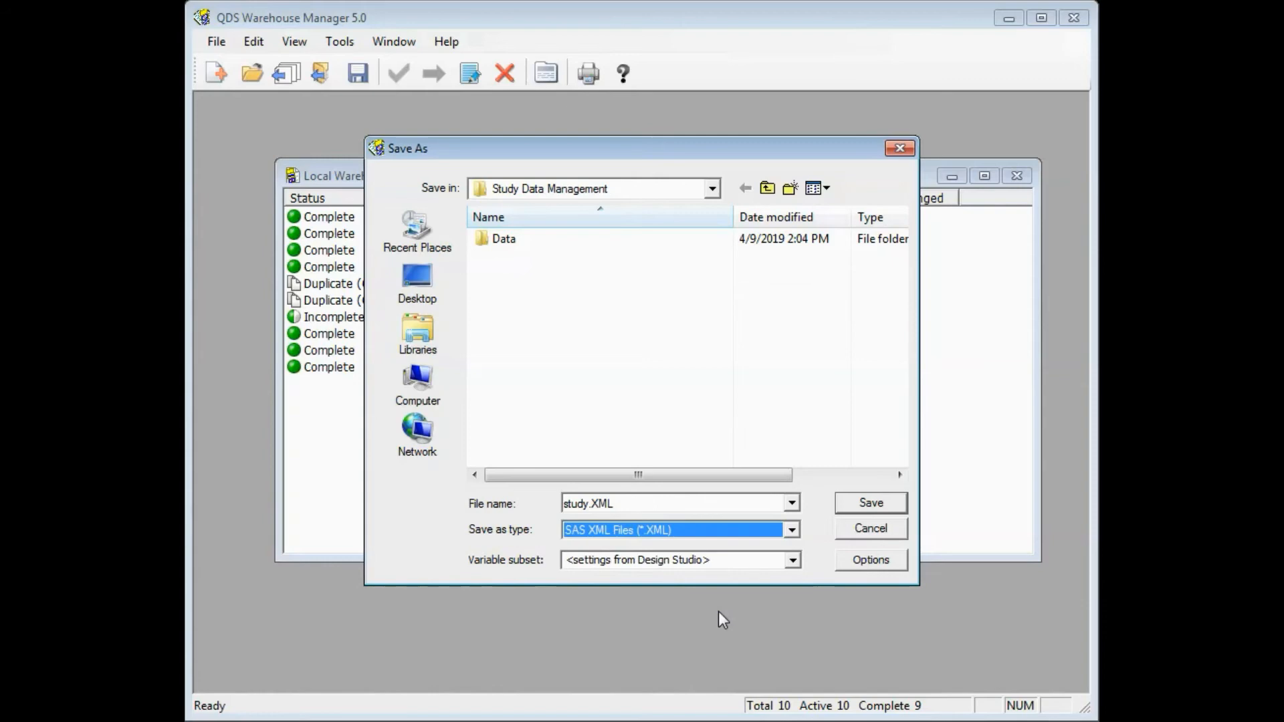
- Recode special values to Specified Values in the SAS XML options, keep the data set name Interview, and save the export
{"action": "left_click", "coordinate": [879, 564]}
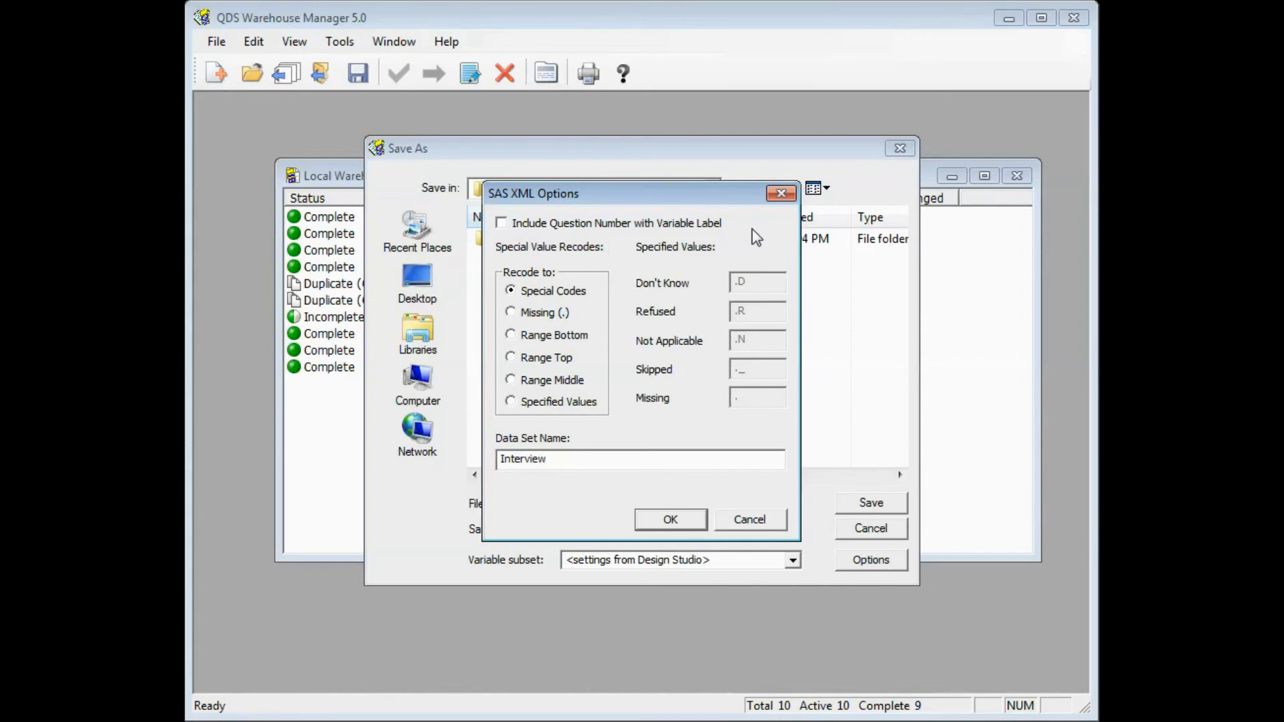
{"action": "left_click", "coordinate": [515, 402]}
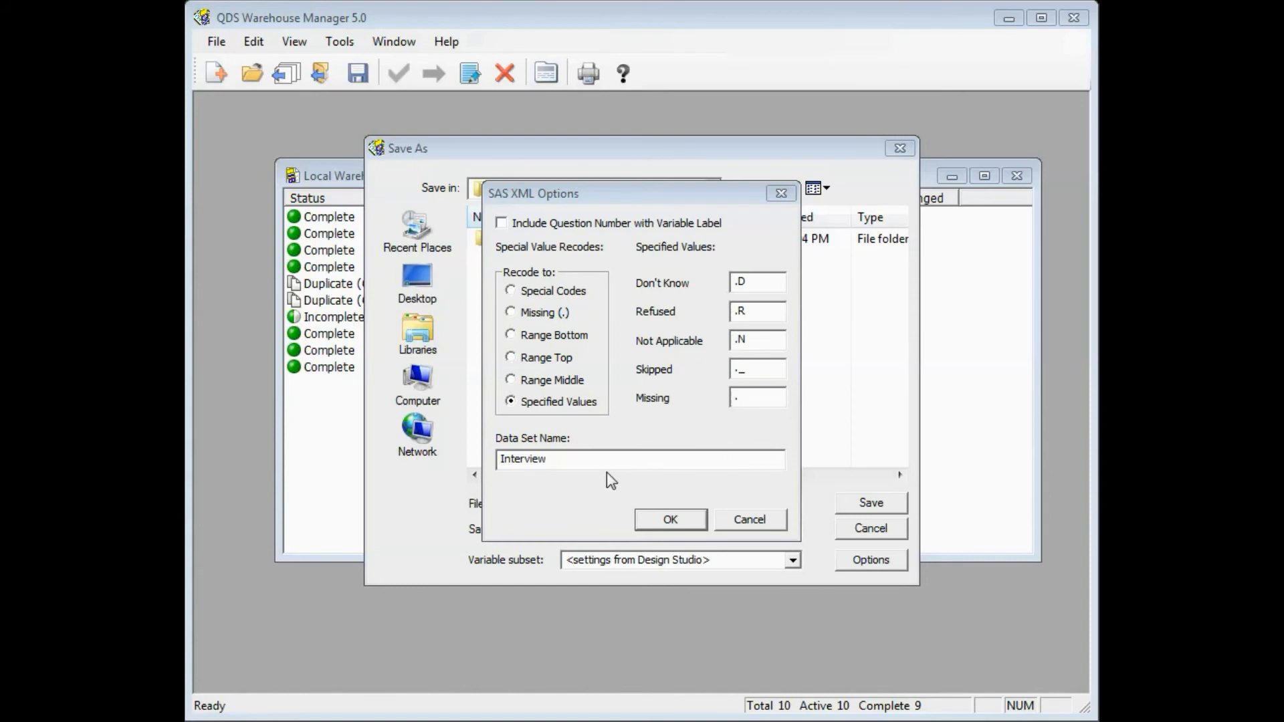
{"action": "left_click", "coordinate": [586, 466]}
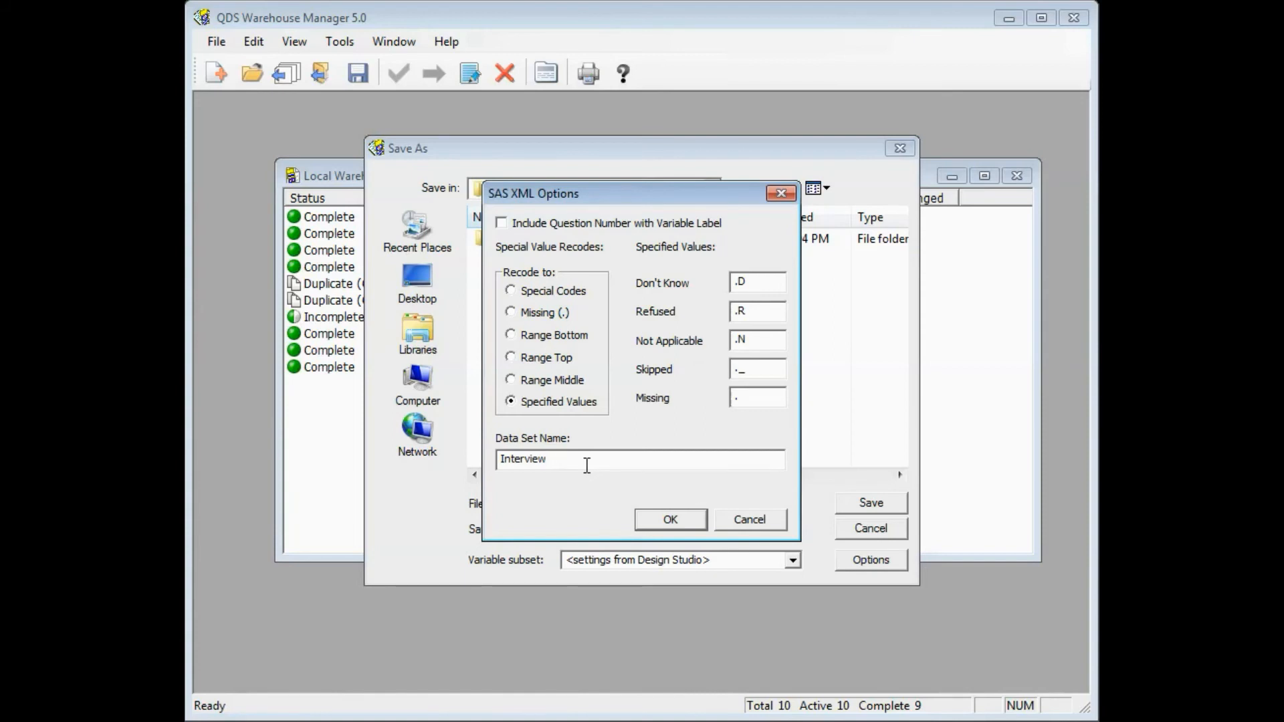
{"action": "left_click", "coordinate": [669, 519]}
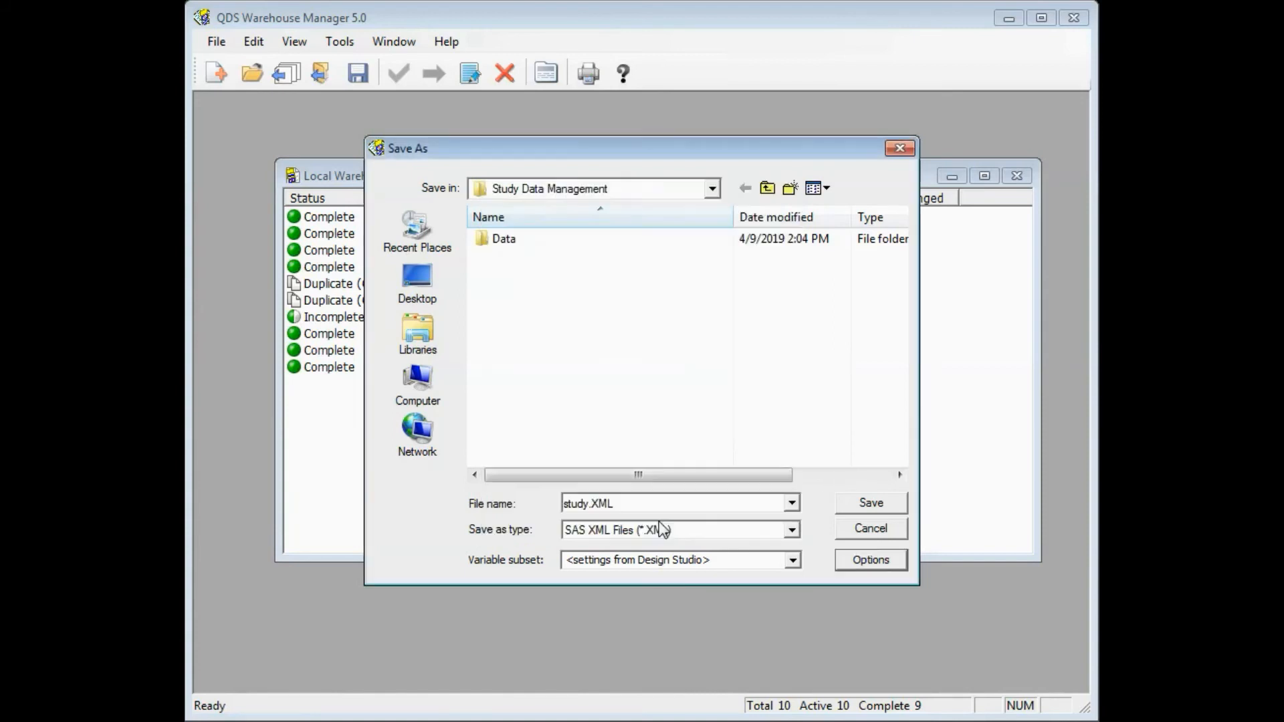
{"action": "left_click", "coordinate": [871, 503]}
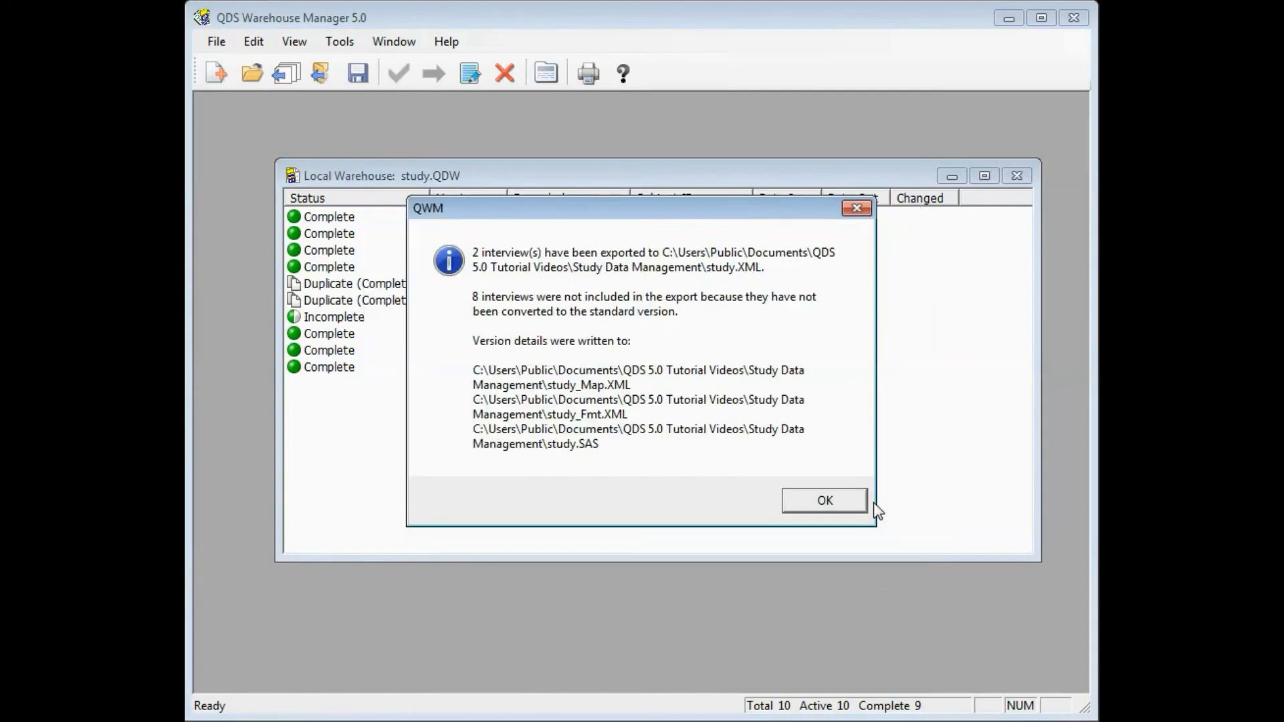